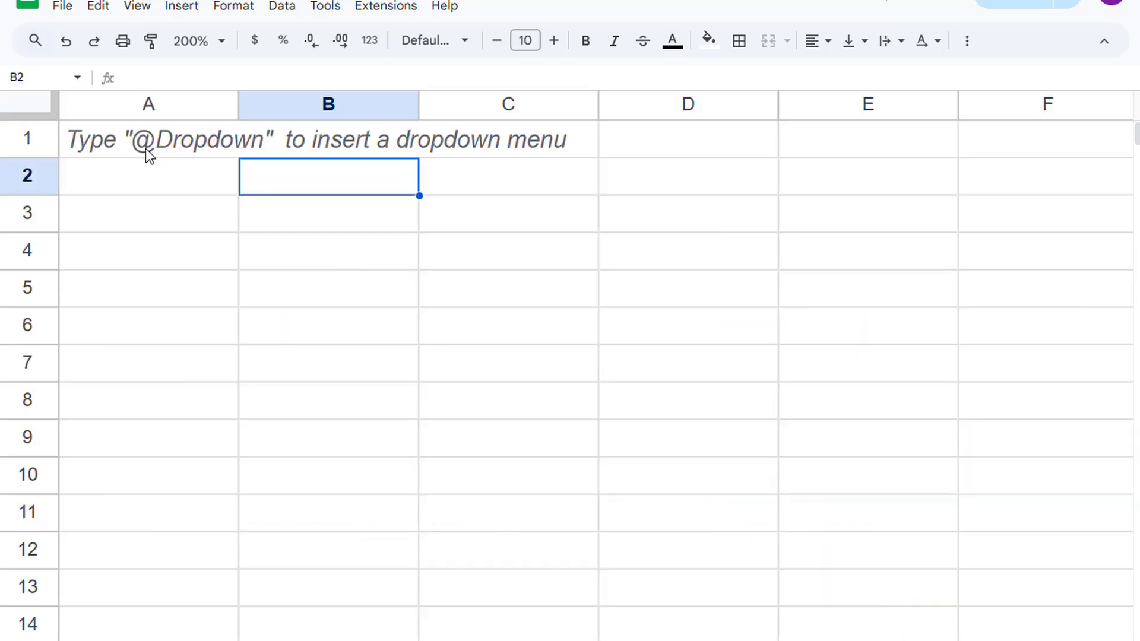
# Remove the existing YTD_RET function from the spreadsheet's named functions
pyautogui.click(145, 148)
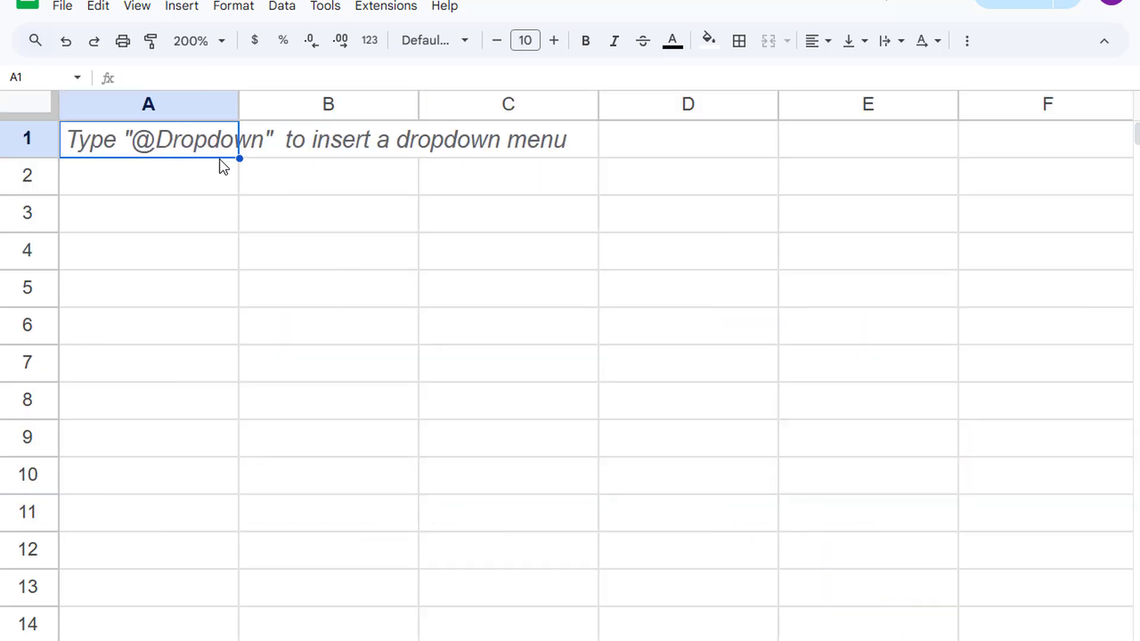
pyautogui.click(317, 220)
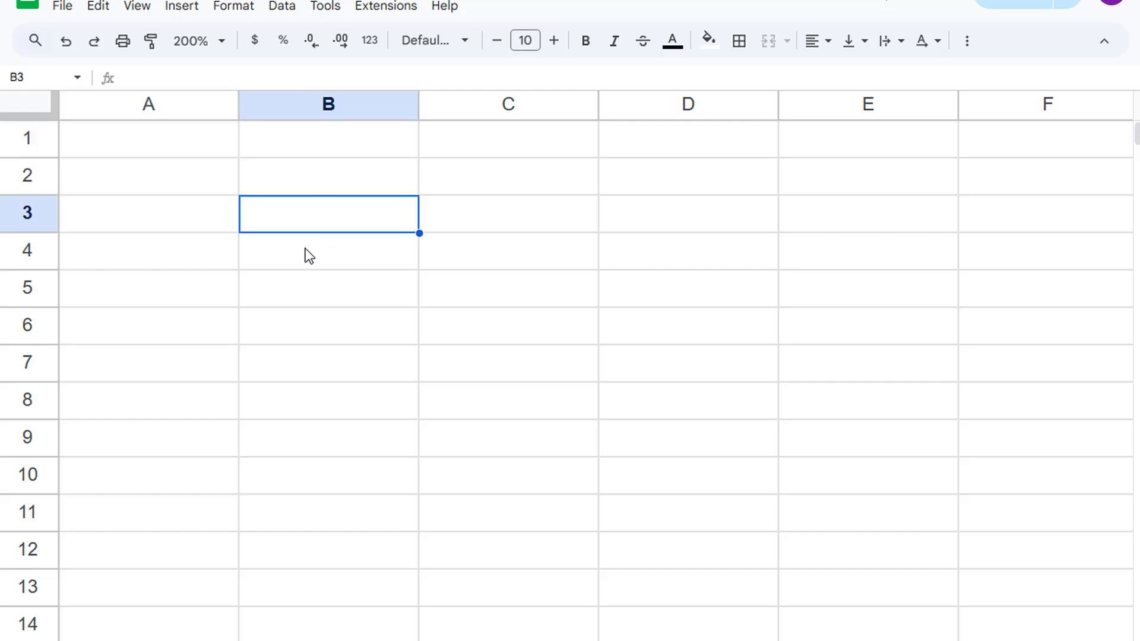
pyautogui.click(277, 13)
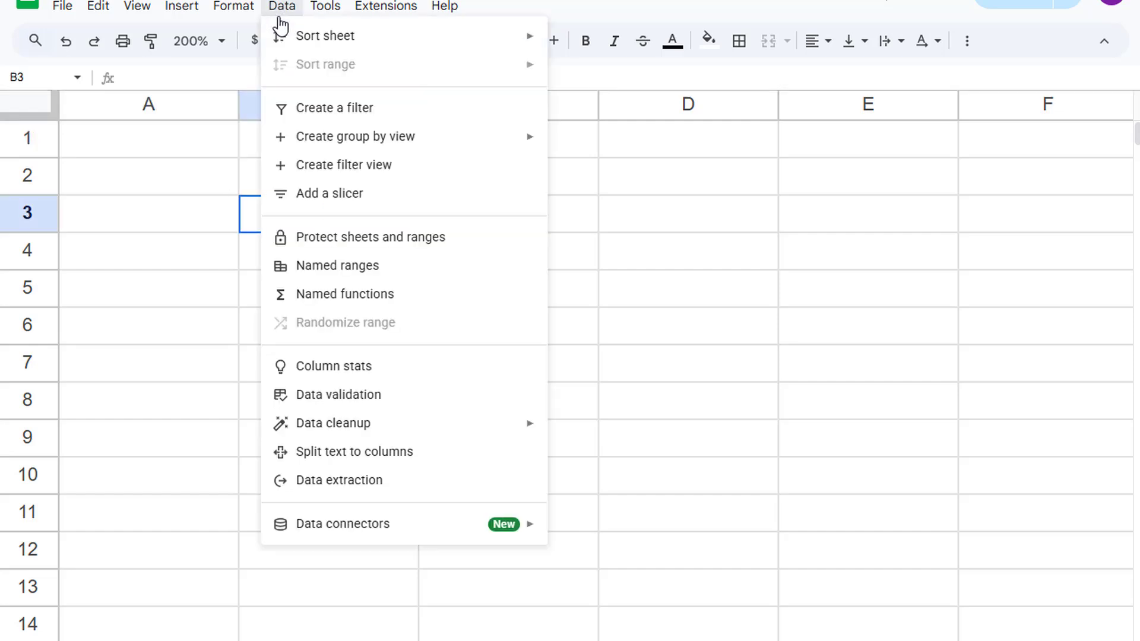
pyautogui.click(345, 306)
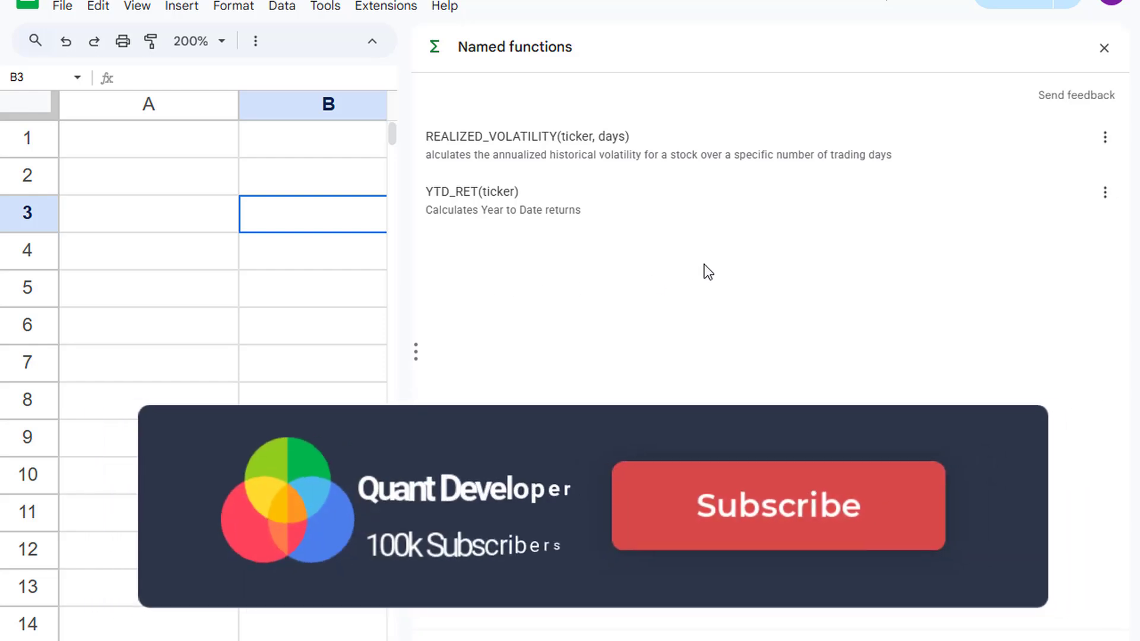
pyautogui.click(1105, 193)
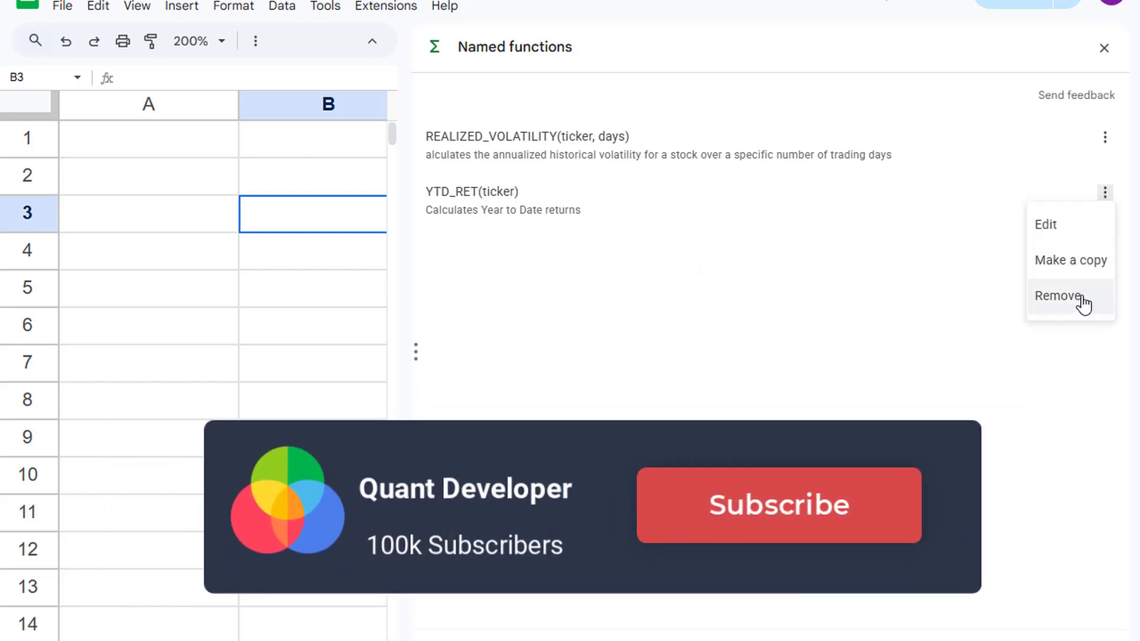
pyautogui.click(1060, 297)
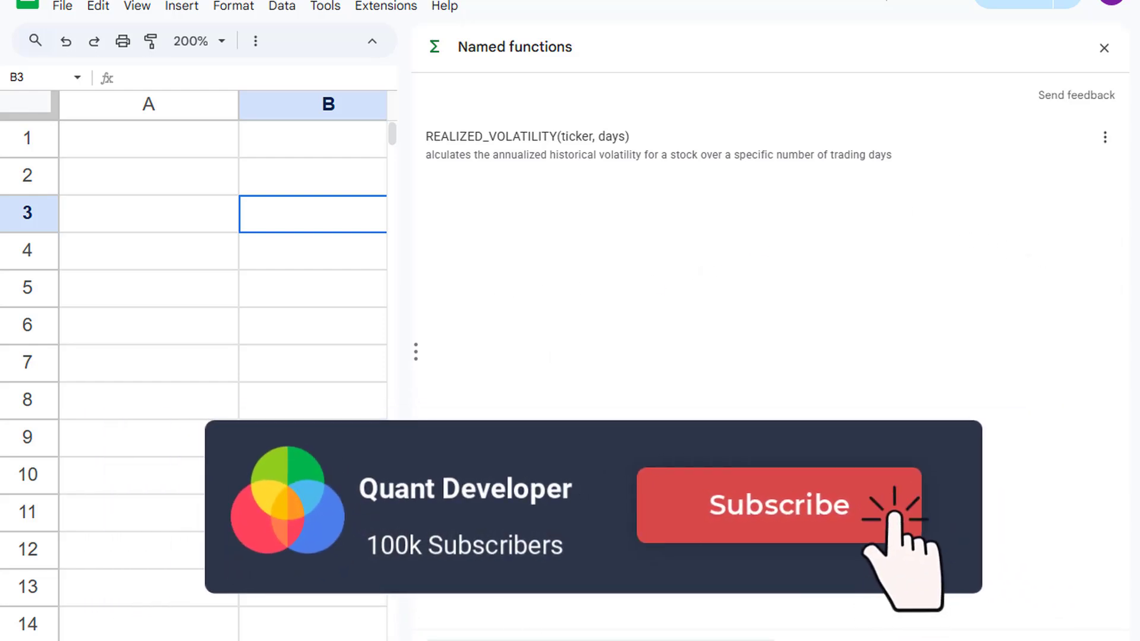
# Start a new named function called YTD_RET with the description "Calculates Year to Date returns"
pyautogui.click(598, 640)
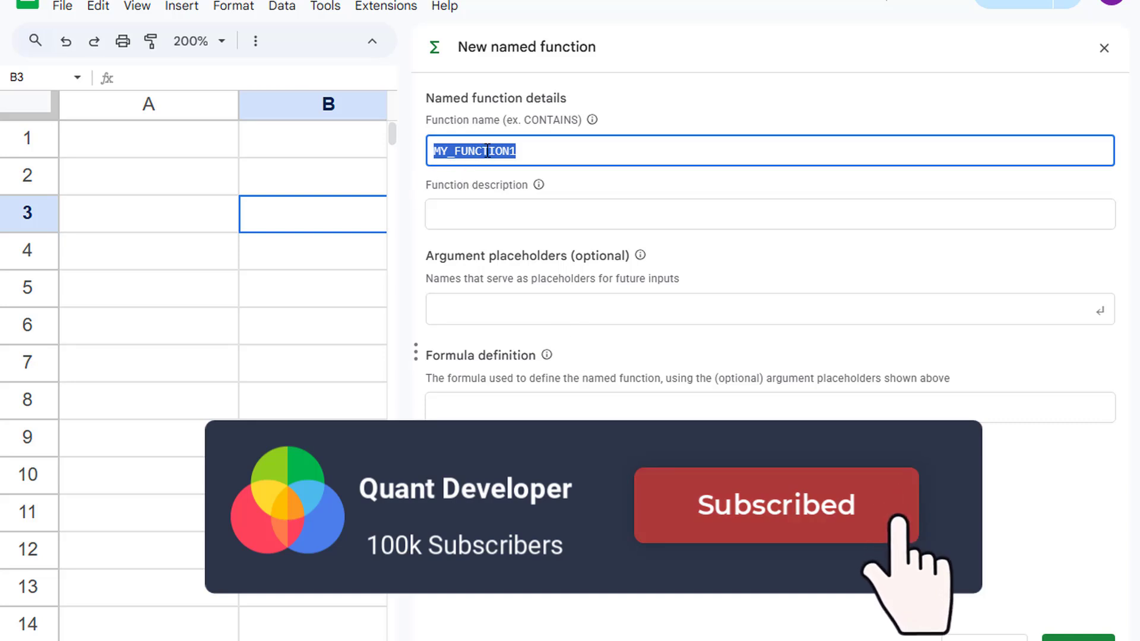
pyautogui.write('YTD_RET')
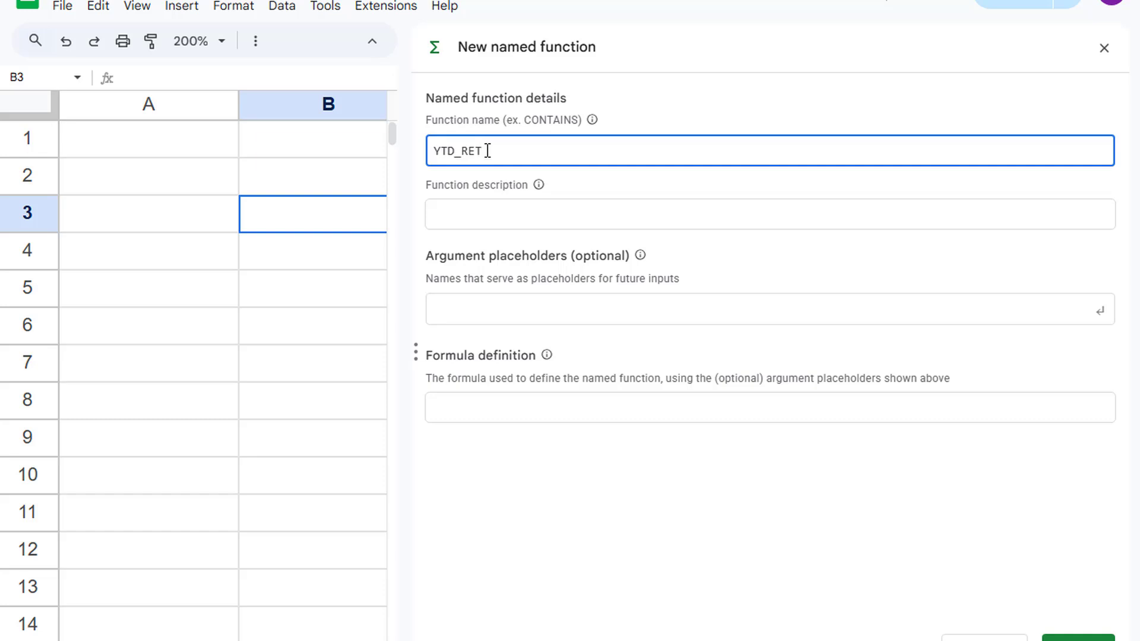
pyautogui.click(498, 221)
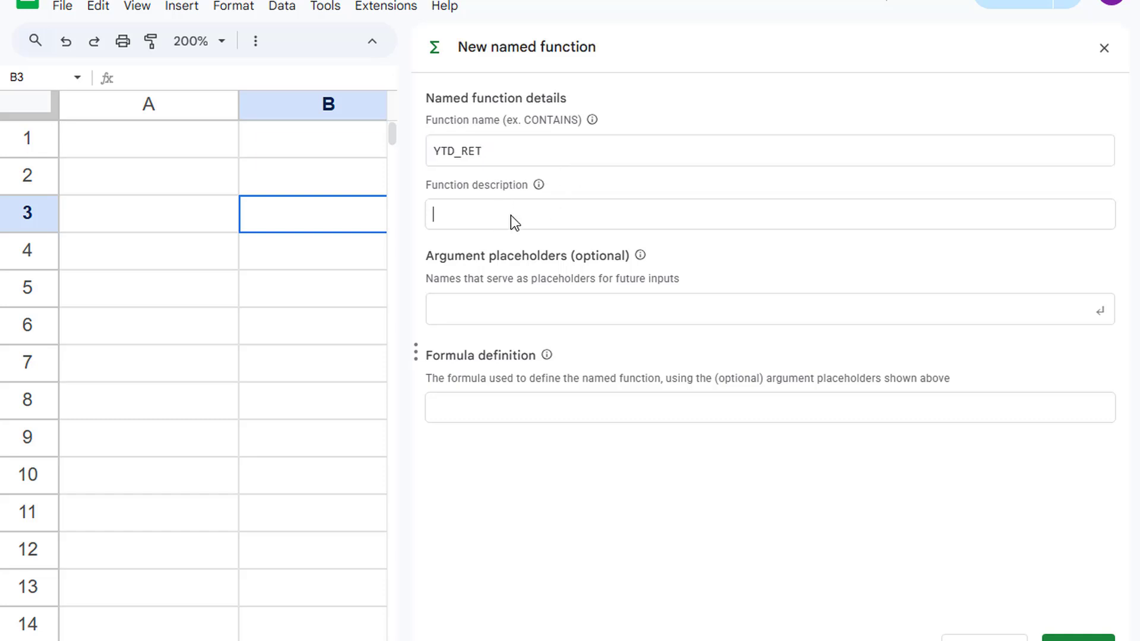
pyautogui.write('Calculates Year to Date retzr')
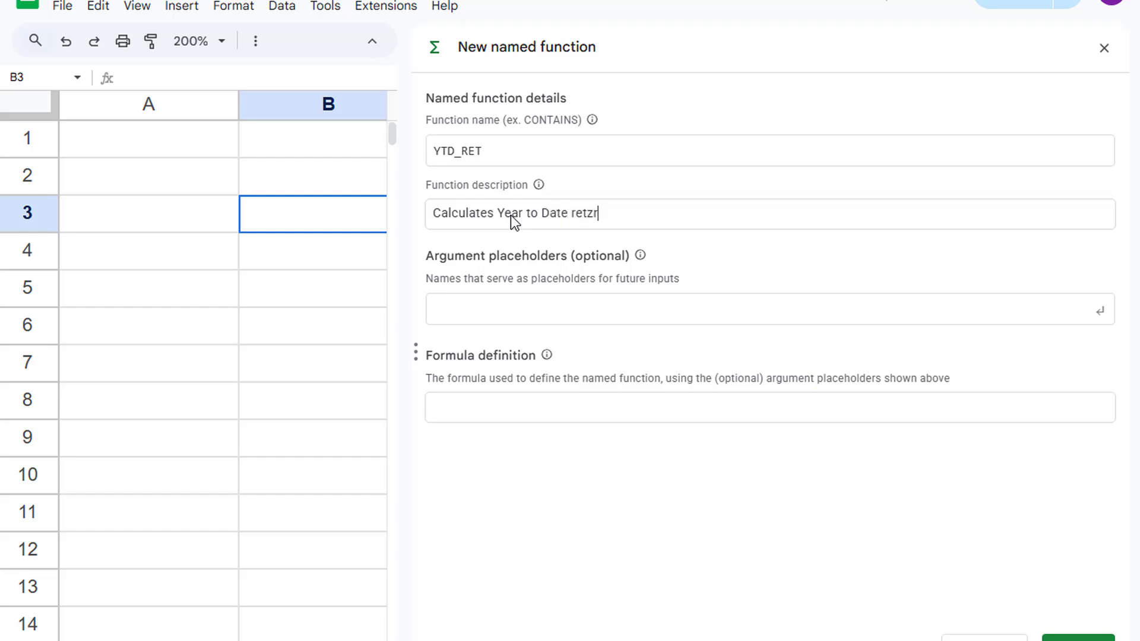
pyautogui.press('BackSpace')
pyautogui.press('BackSpace')
pyautogui.write('urns')
# Add ticker as an argument placeholder of the YTD_RET function
pyautogui.click(498, 309)
pyautogui.write('ticker')
pyautogui.press('Return')
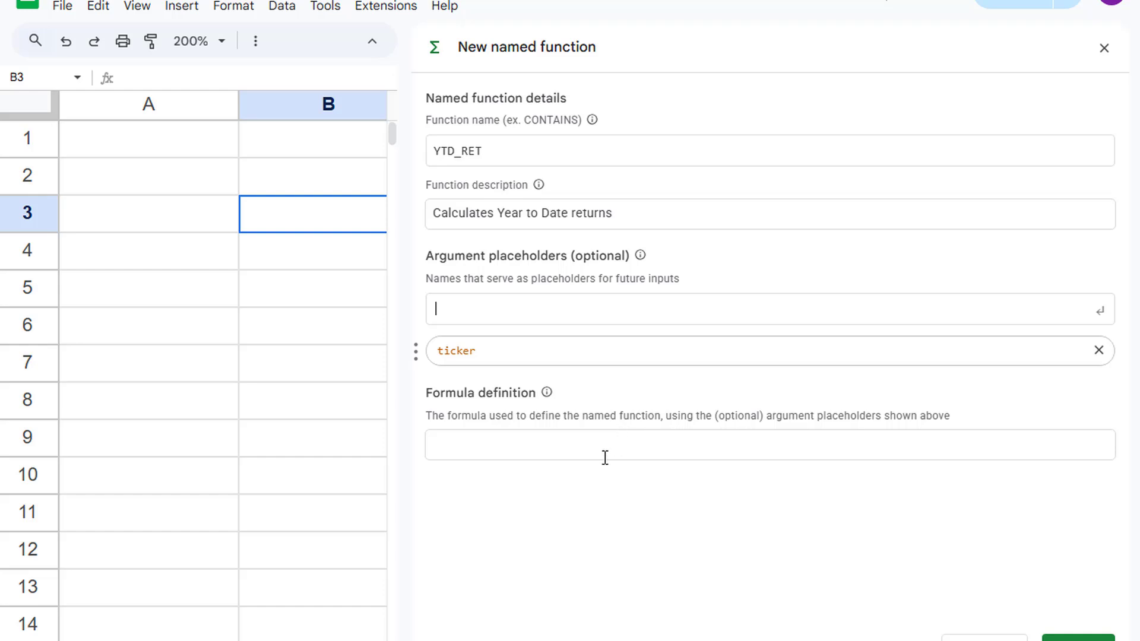
# Define the formula as =LET(s_date,DATE(YEAR(TODAY()),1,1),c_price,GOOGLEFINANCE(ticker,"price"),hist_data,GOOGLEFINANCE(ticker,"price",s_date,TODAY()),s_price,INDEX(hist_data,2,2),IFERROR((c_price-s_price)/s_price,"Check Ticker"))
pyautogui.click(558, 442)
pyautogui.hotkey('alt', 'Tab')
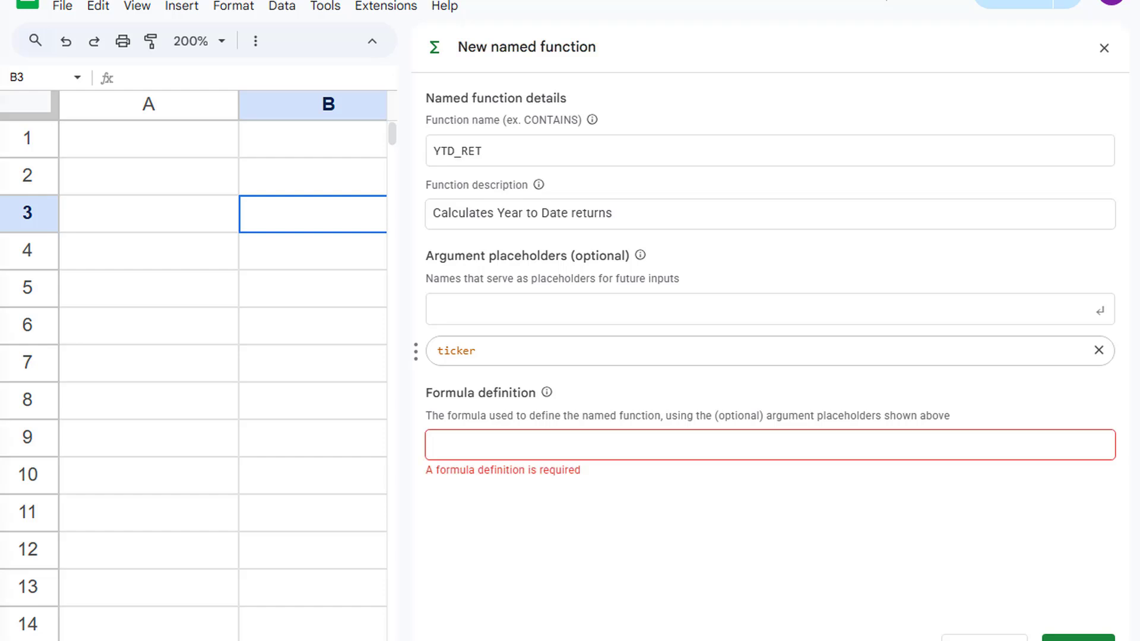
pyautogui.click(574, 443)
pyautogui.write('=LET(   s_date, DATE(YEAR(TODAY()), 1, 1),   c_price, GOOGLEFINANCE(ticker, "price"),   hist_data, GOOGLEFINANCE(ticker, "price", s_date, TODAY()),   s_price, INDEX(hist_data, 2, 2),   IFERROR((c_price - s_price) / s_price, "Check Ticker") )')
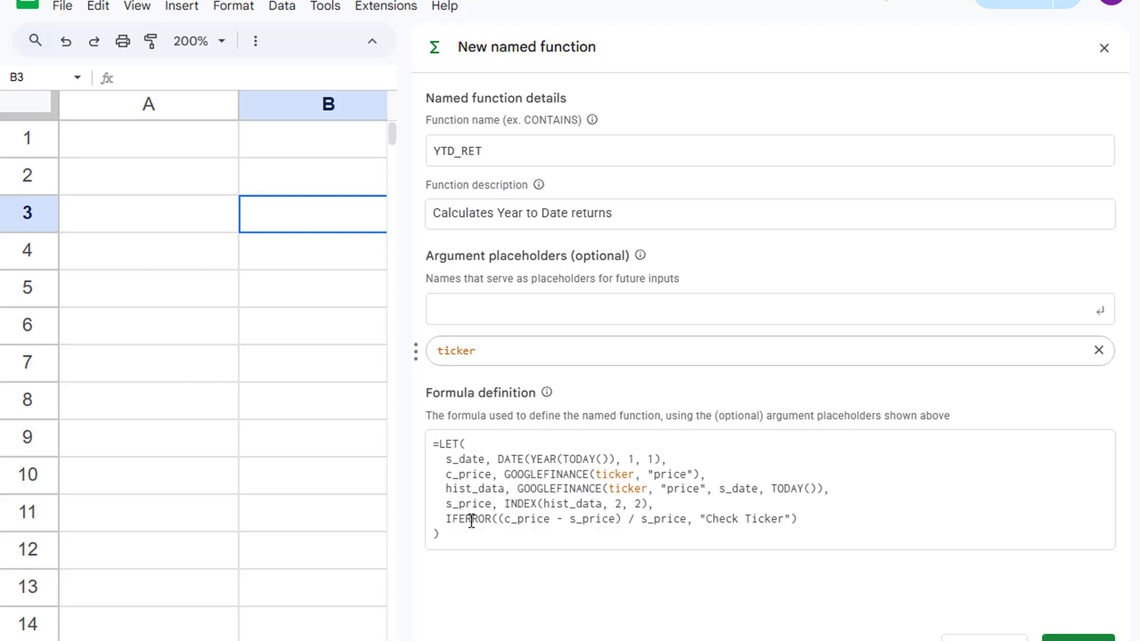
# Review how the formula defines the start date, historical data and start price and calculates the return
pyautogui.moveTo(511, 504); pyautogui.dragTo(663, 505)
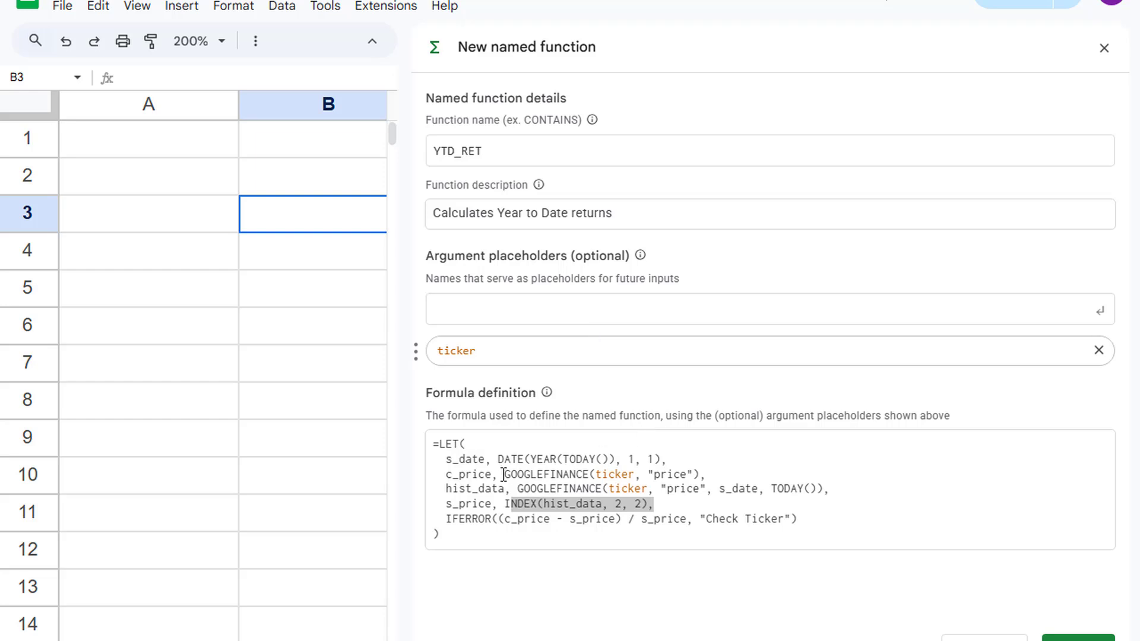
pyautogui.click(441, 444)
pyautogui.moveTo(447, 459); pyautogui.dragTo(509, 459)
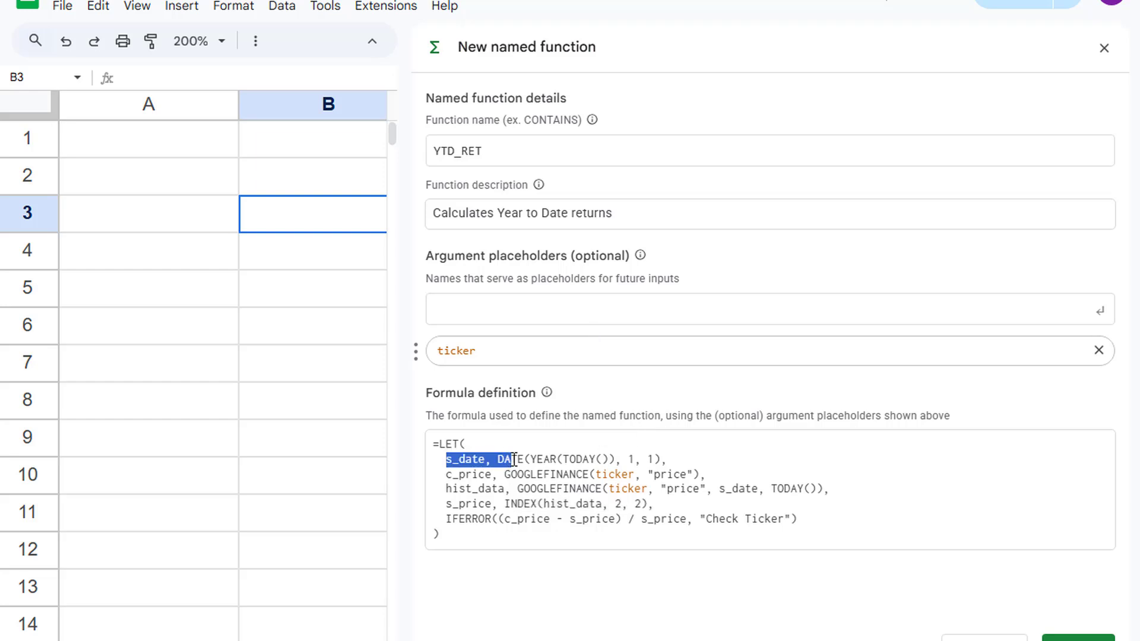
pyautogui.click(517, 448)
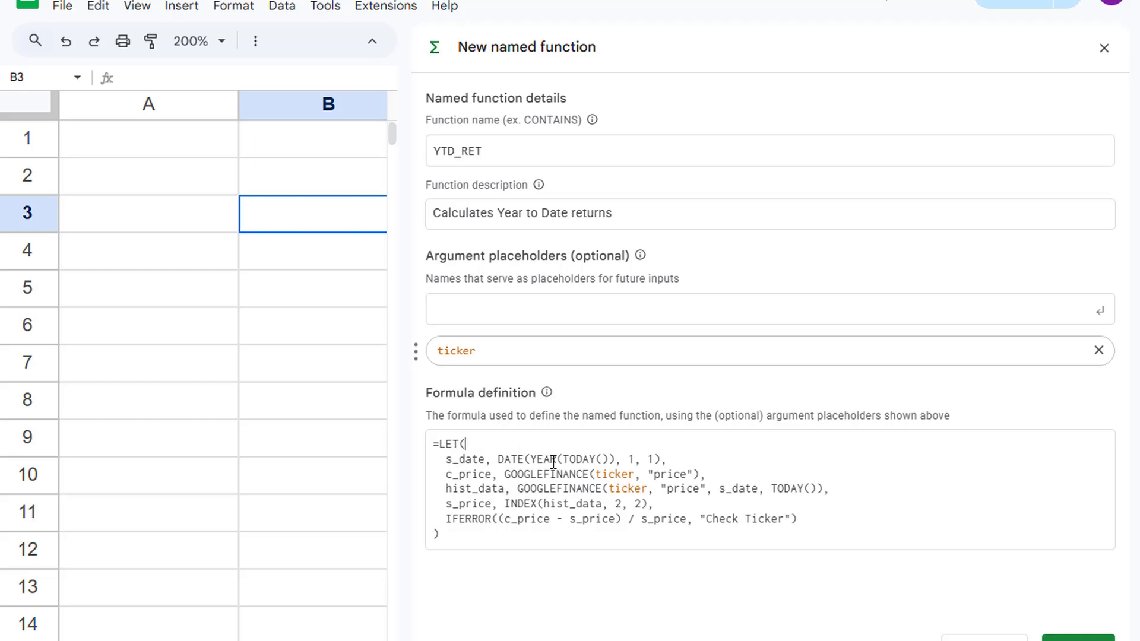
pyautogui.moveTo(445, 459); pyautogui.dragTo(479, 460)
pyautogui.moveTo(453, 490); pyautogui.dragTo(512, 489)
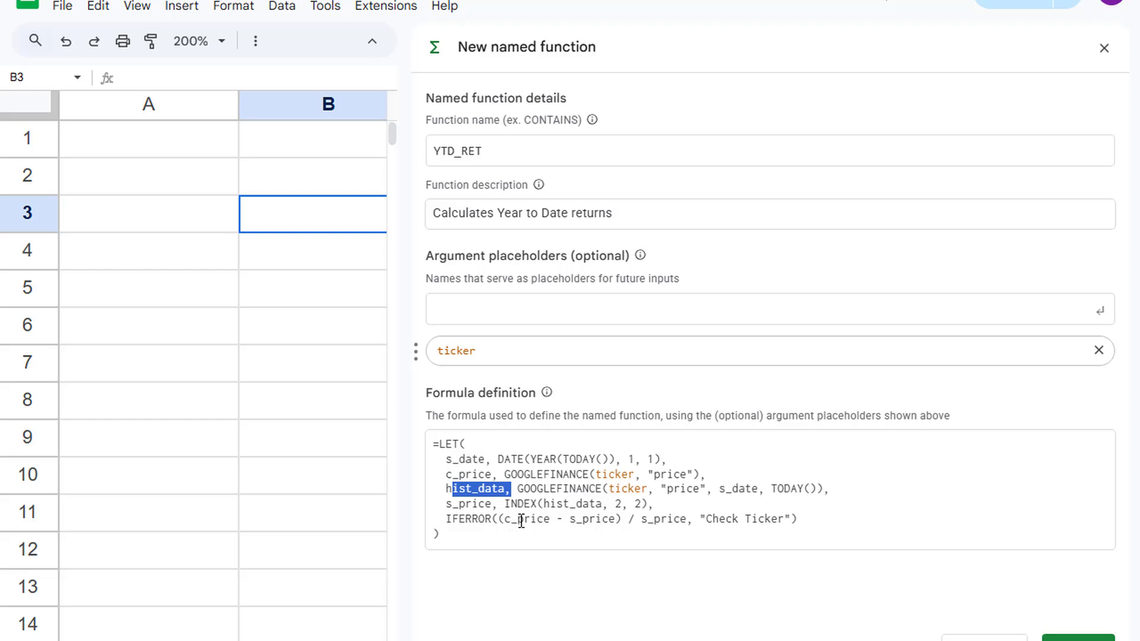
pyautogui.moveTo(511, 519); pyautogui.dragTo(608, 518)
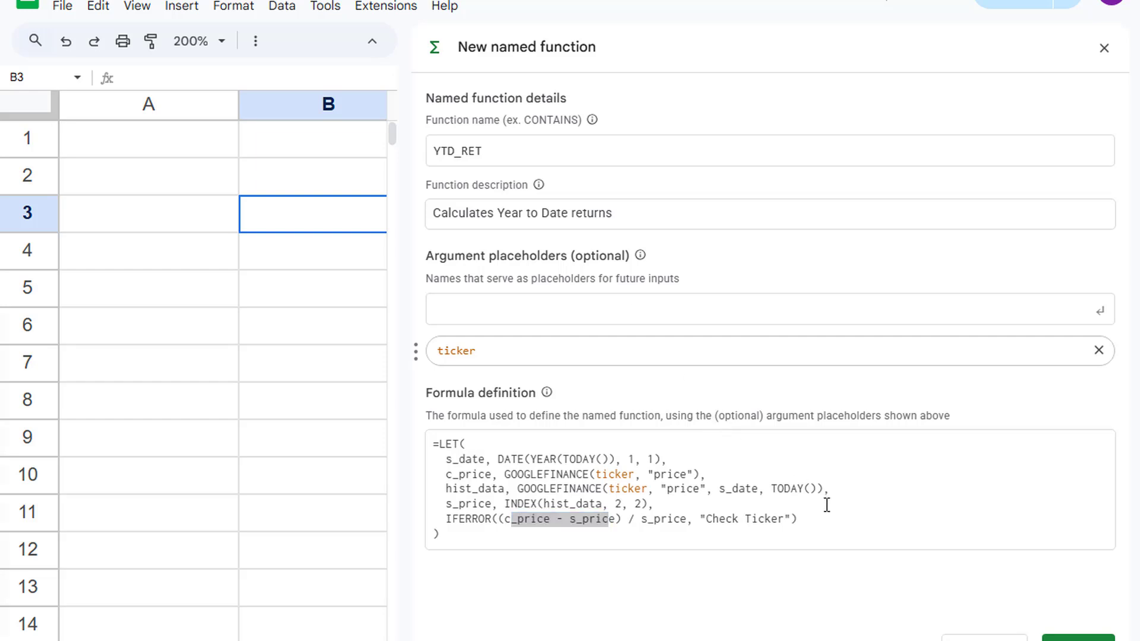
pyautogui.click(865, 513)
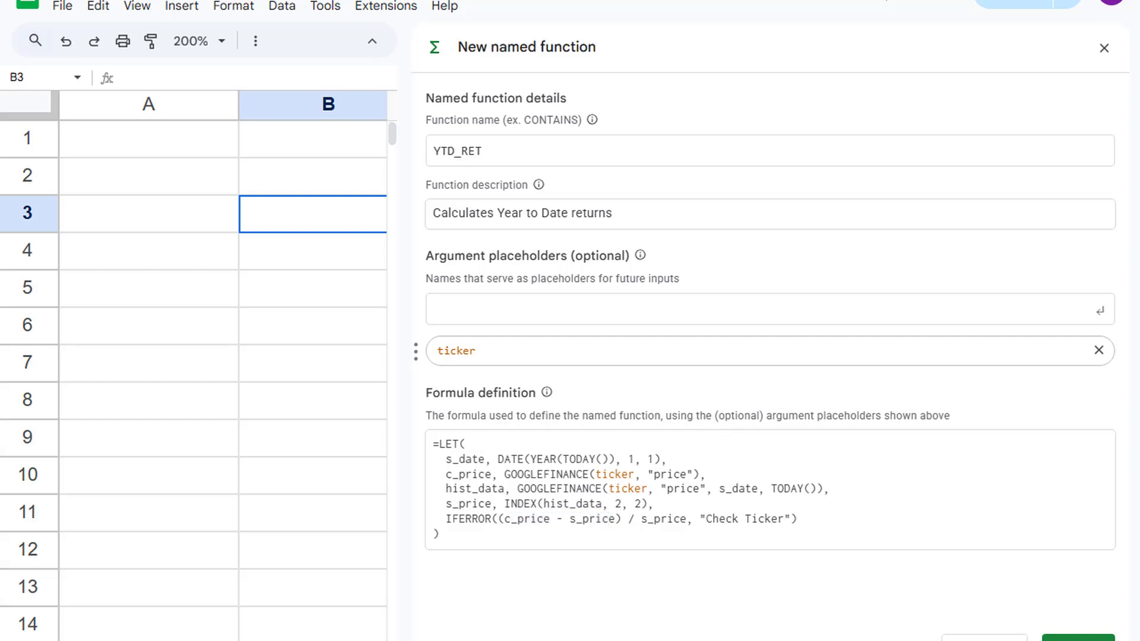
# Create the YTD_RET named function without optional argument details and close the named functions list
pyautogui.click(1077, 638)
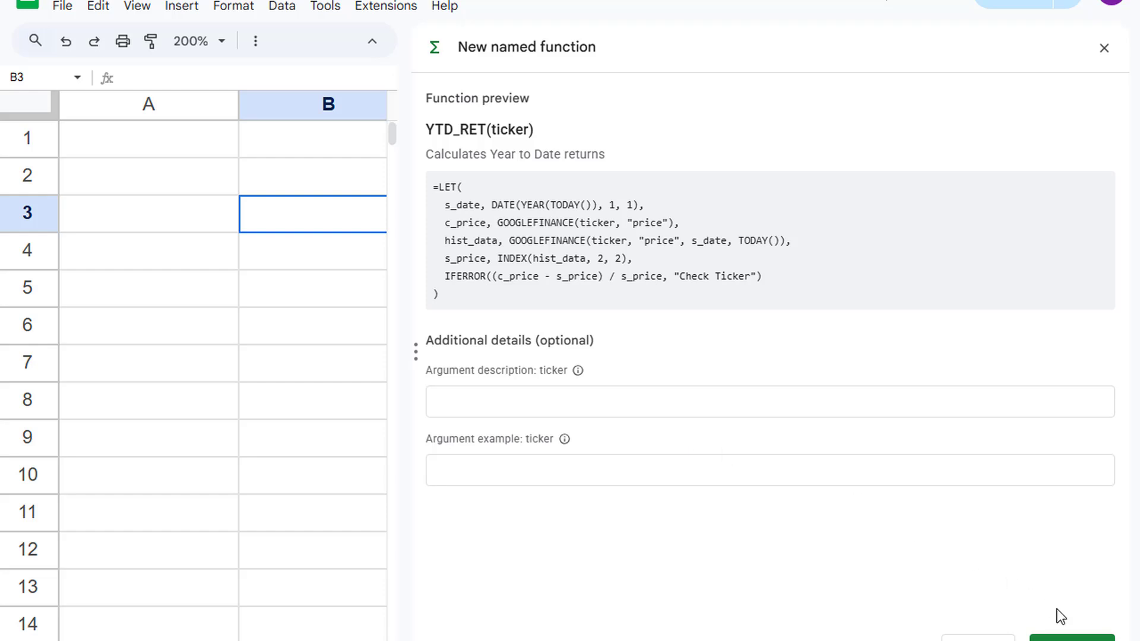
pyautogui.click(1072, 638)
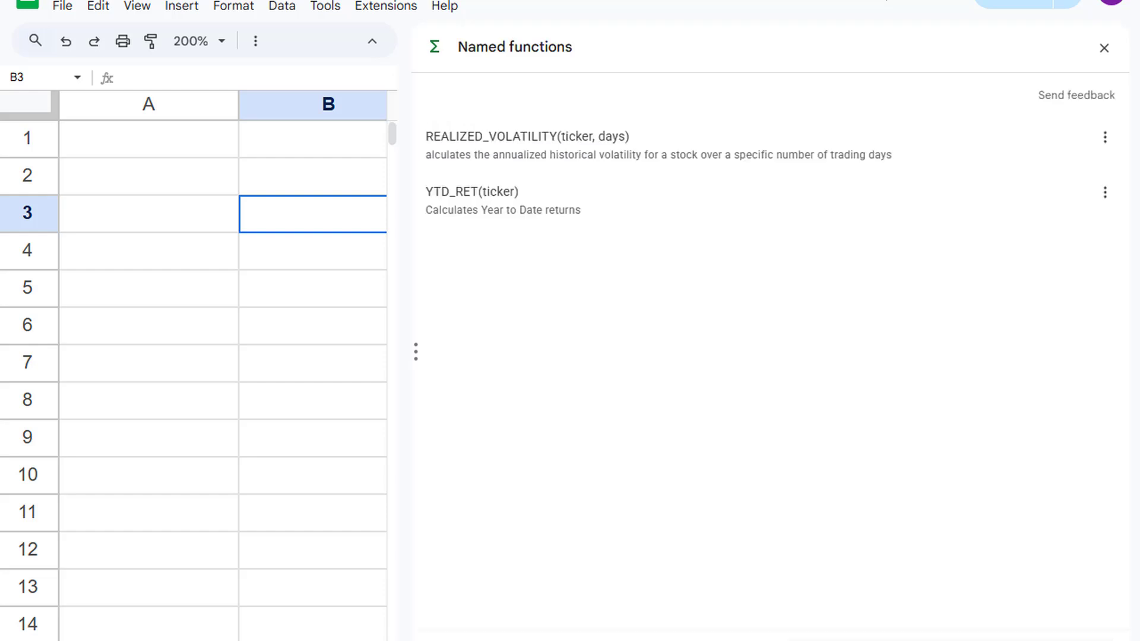
pyautogui.click(1102, 51)
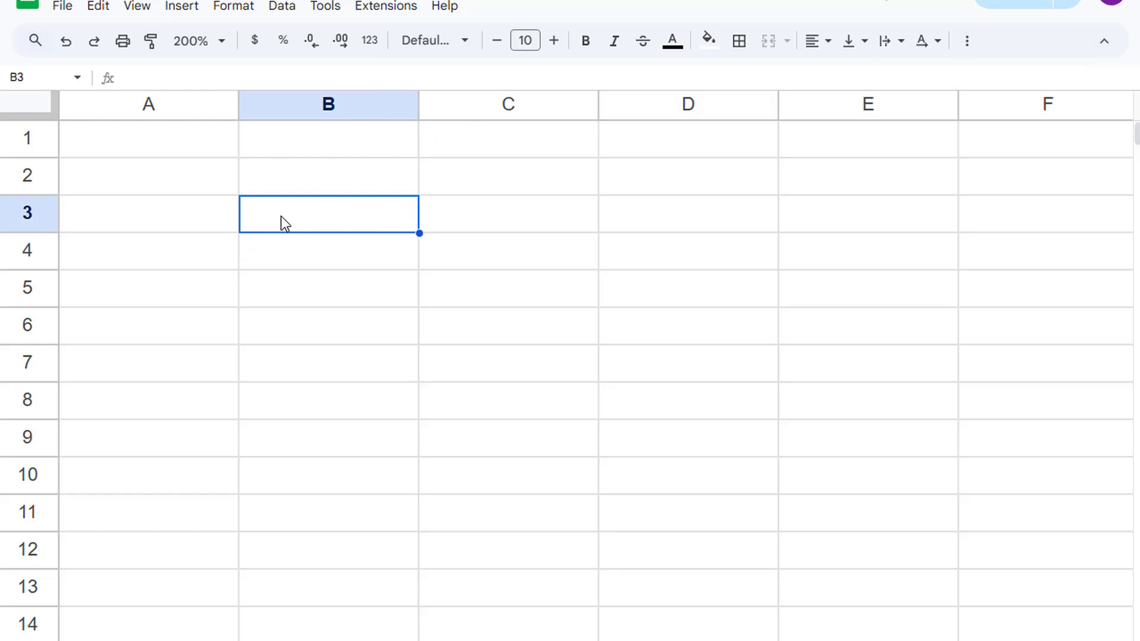
# Enter the ticker AMZN in B3 and calculate its year-to-date return in C3 with =YTD_RET(B3)
pyautogui.write('AMZN')
pyautogui.press('Tab')
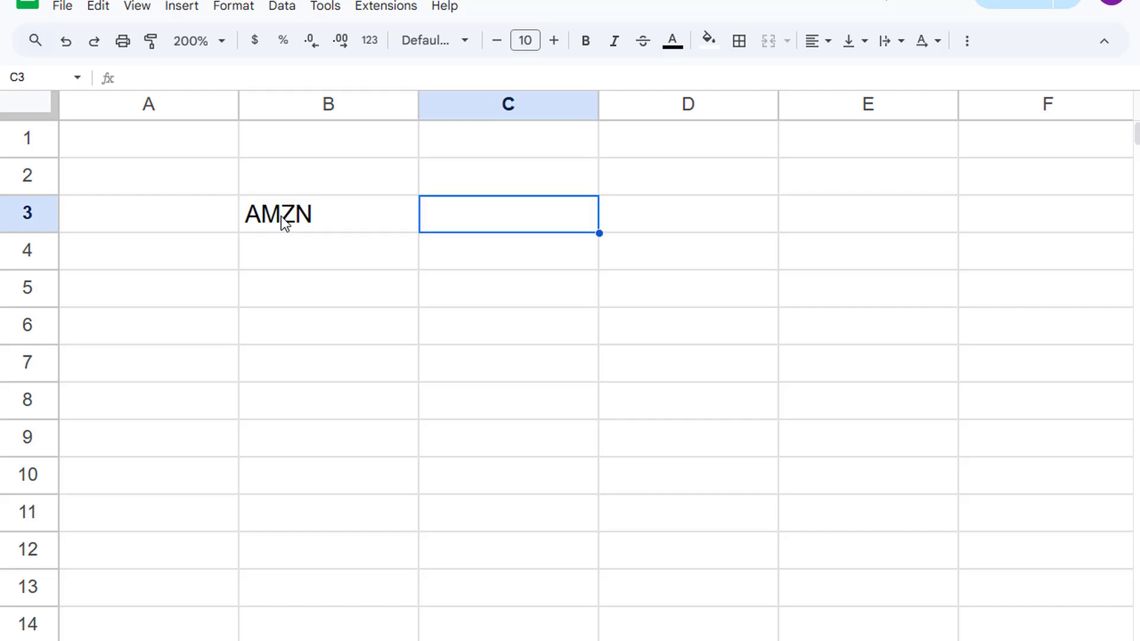
pyautogui.write('=')
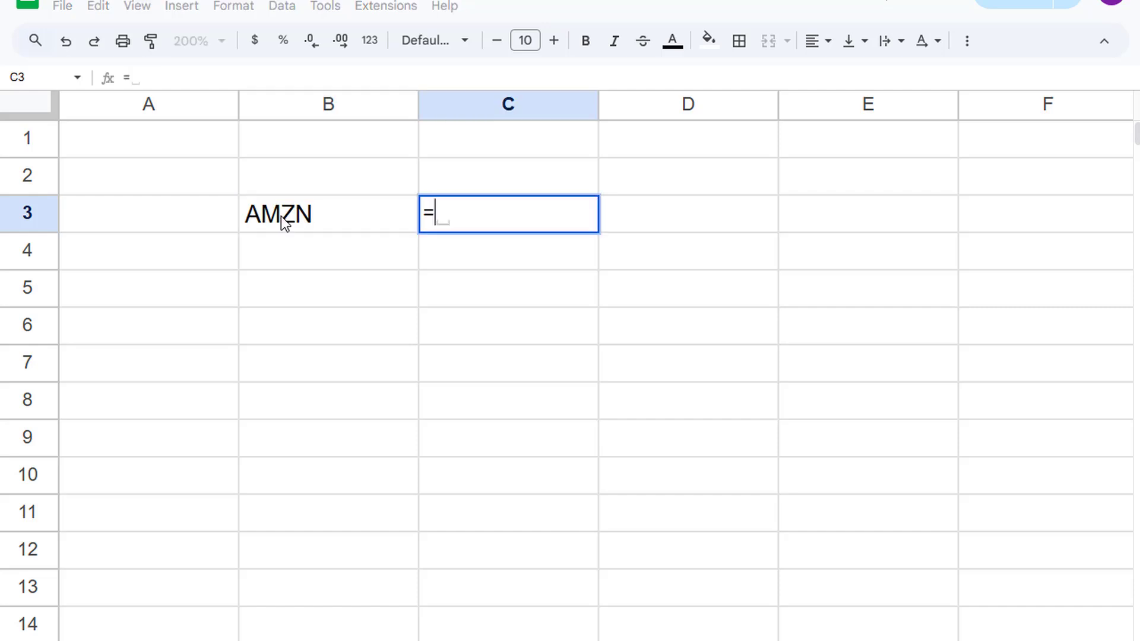
pyautogui.write('YTD')
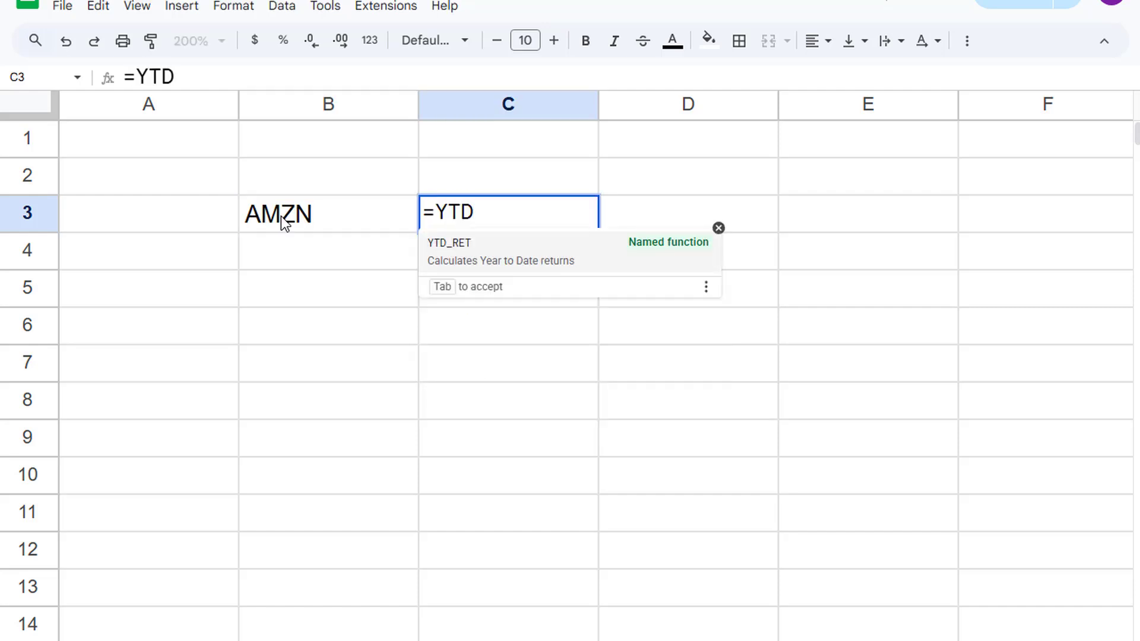
pyautogui.click(521, 259)
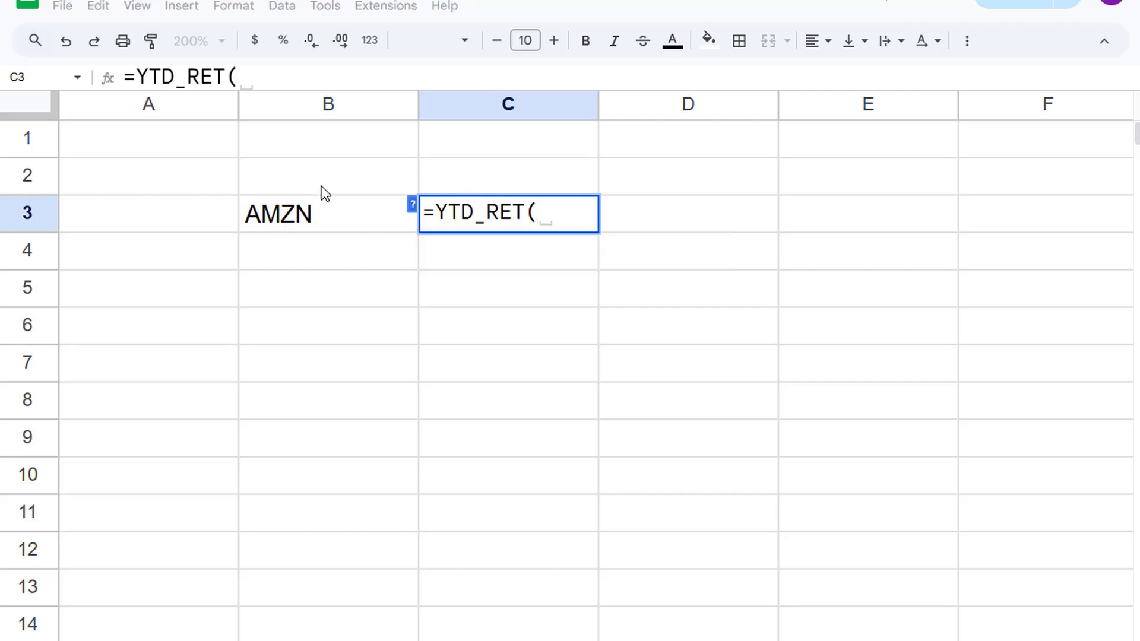
pyautogui.click(317, 221)
pyautogui.write(')')
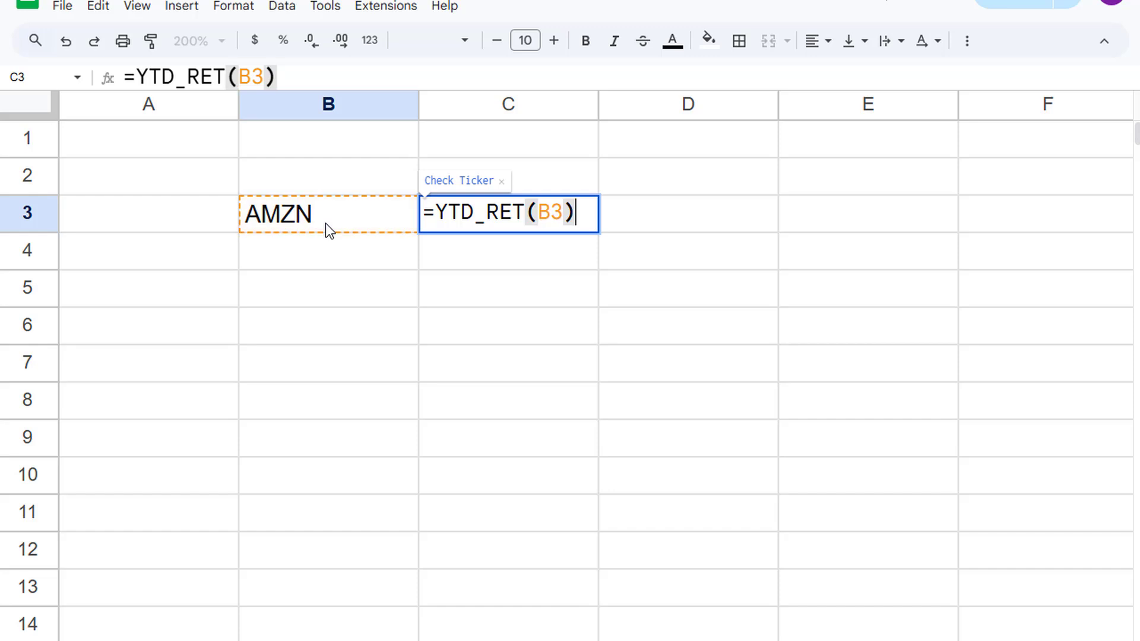
pyautogui.press('Return')
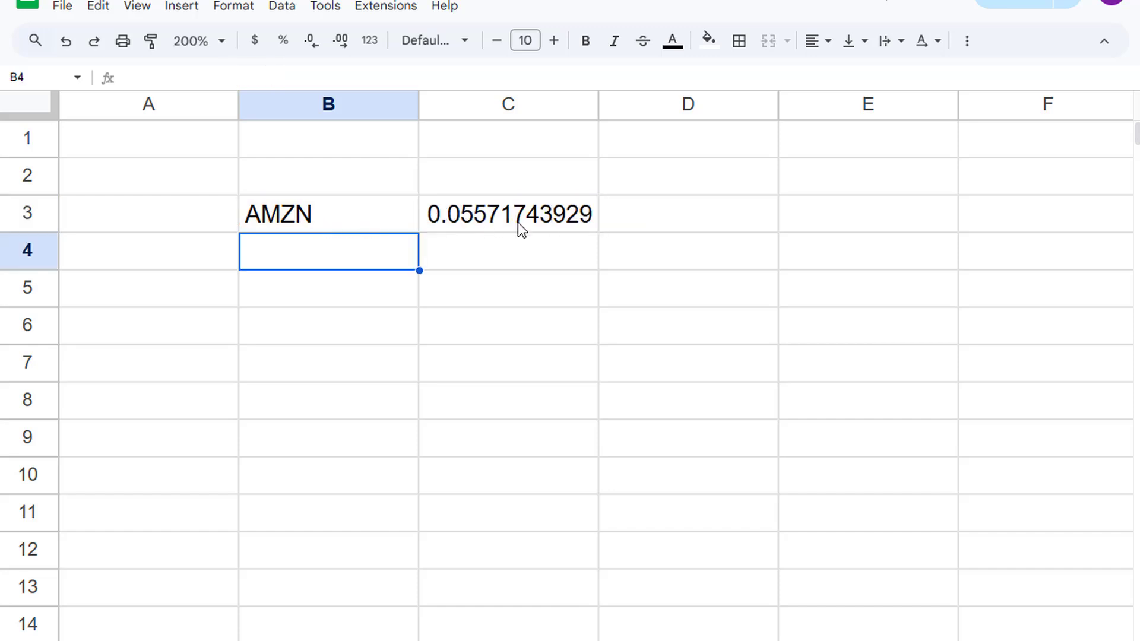
# Format the return in C3 as a percentage and centre it horizontally
pyautogui.click(518, 222)
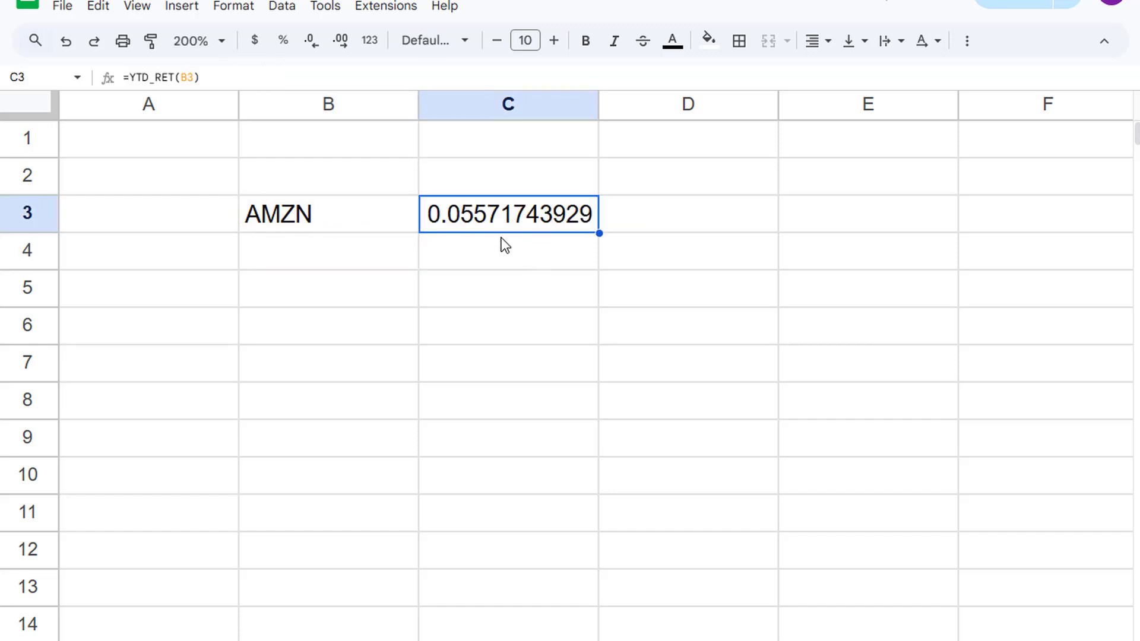
pyautogui.click(288, 46)
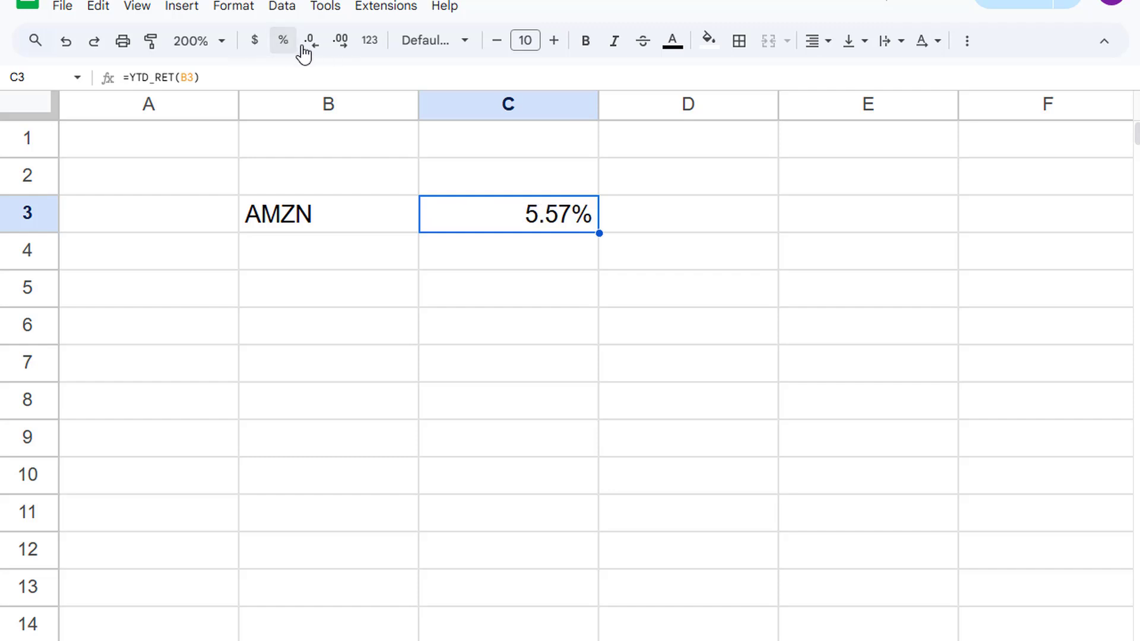
pyautogui.click(815, 41)
pyautogui.click(842, 76)
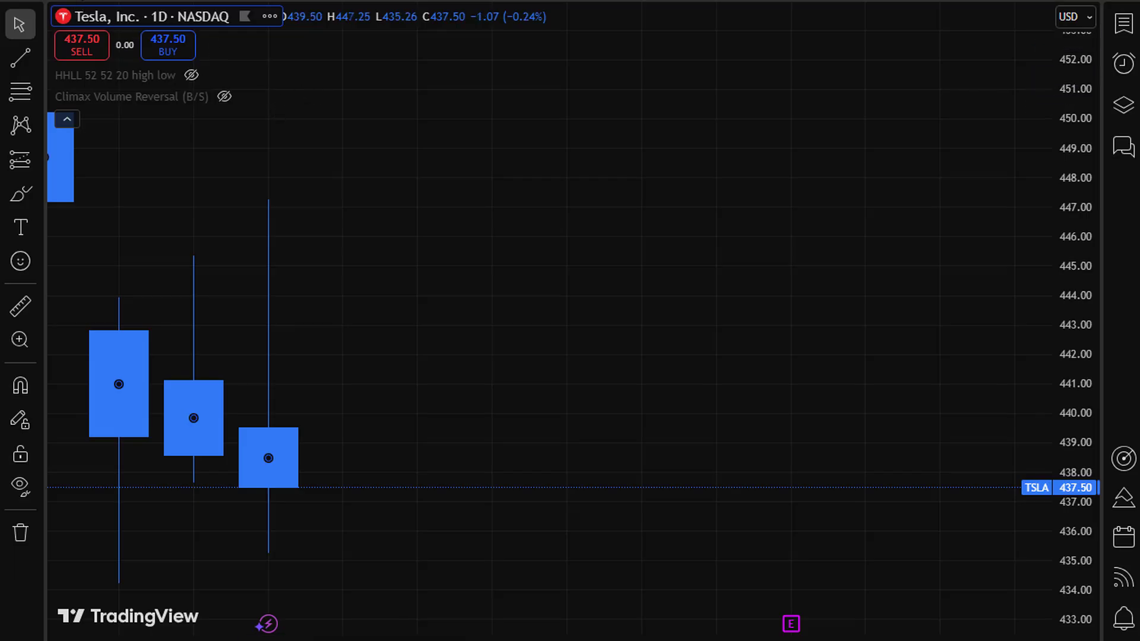
# Switch to TradingView and load the Amazon (AMZN) NASDAQ stock chart
pyautogui.hotkey('ctrl', 'k')
pyautogui.write('AMZN')
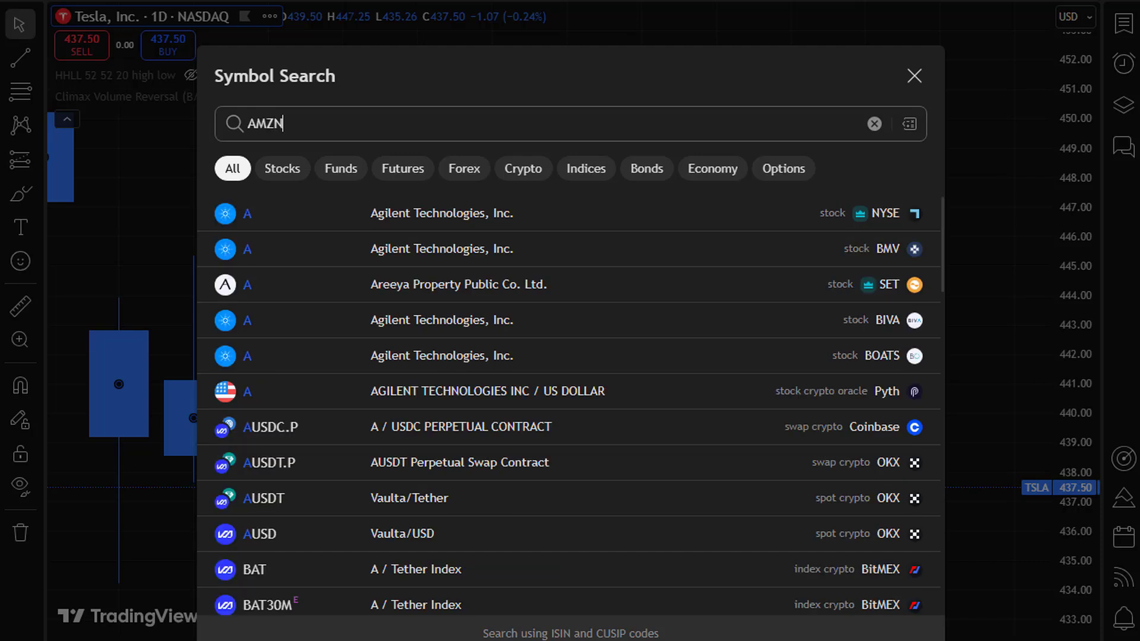
pyautogui.click(434, 216)
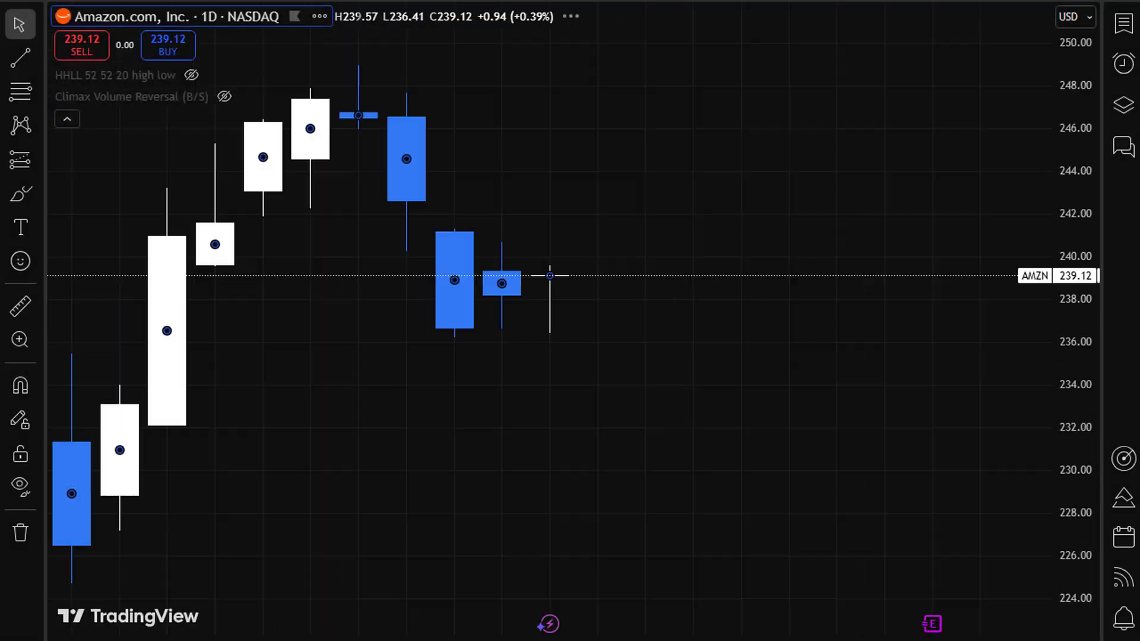
# Measure Amazon's price change on the chart from the first daily candle's close to the latest price
pyautogui.click(20, 320)
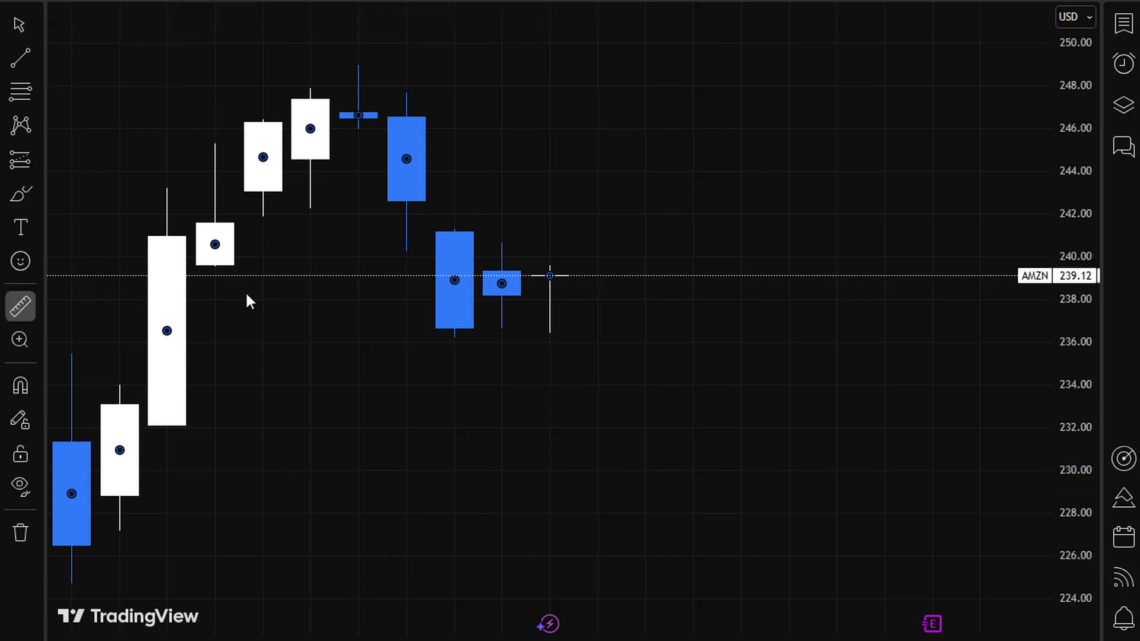
pyautogui.click(83, 544)
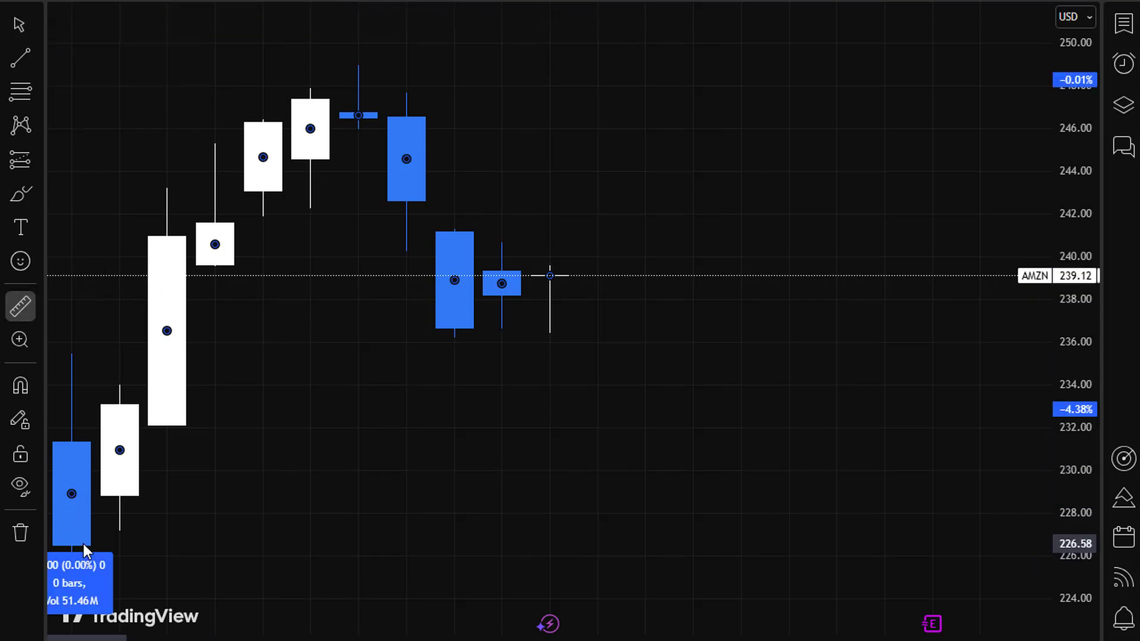
pyautogui.click(592, 276)
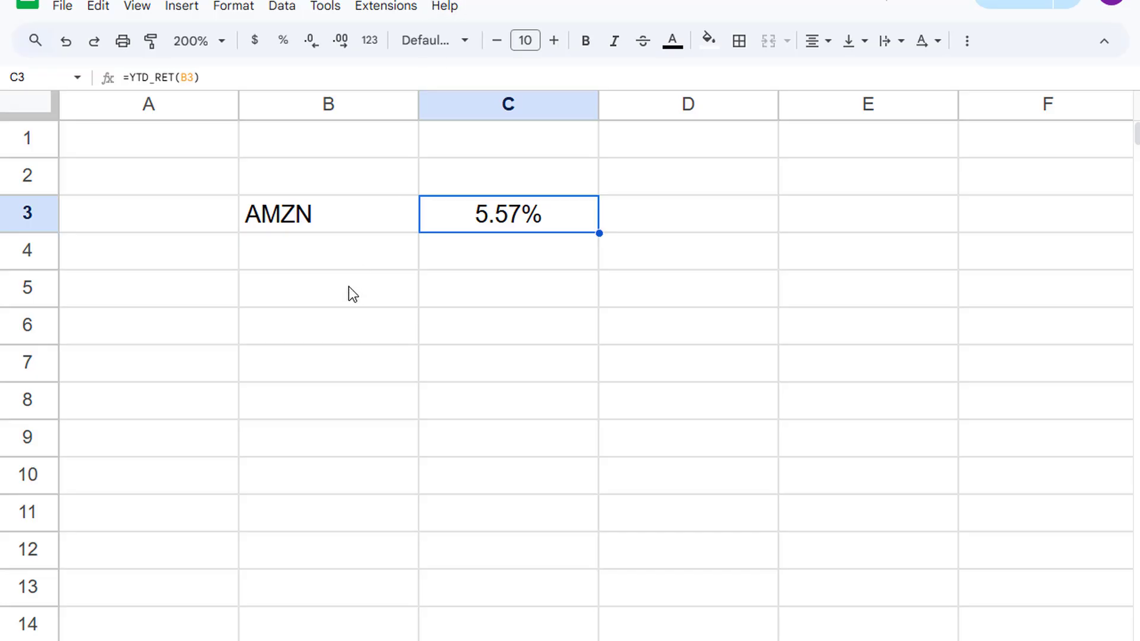
# Switch to the Google Sheets sector stocks sheet and set its zoom to 125%
pyautogui.click(426, 332)
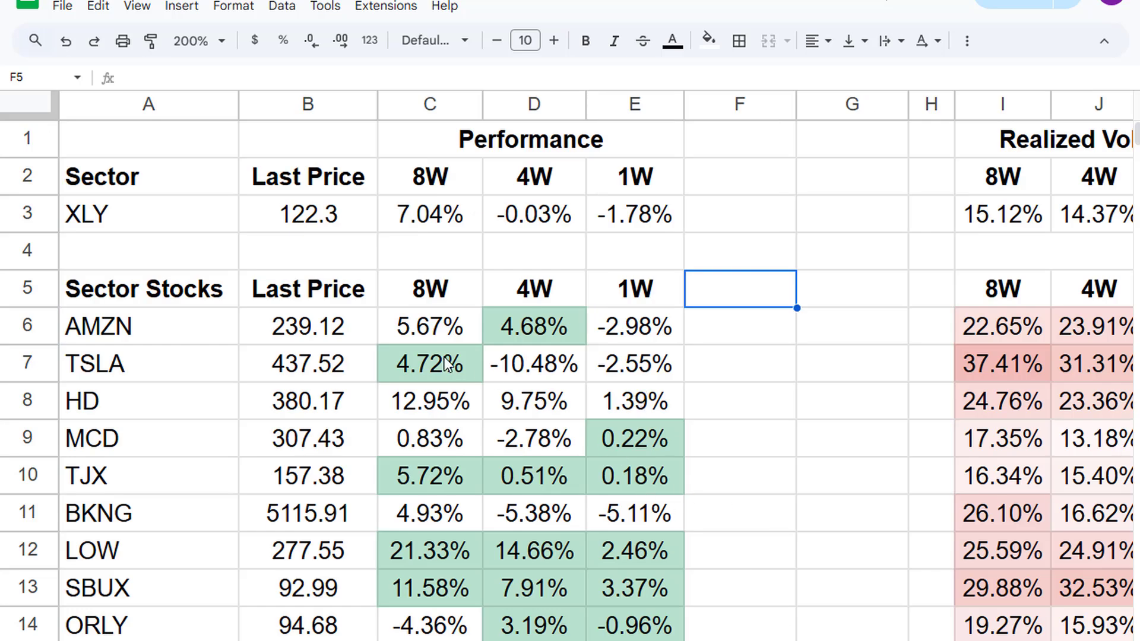
pyautogui.scroll(-5, 319, 337)
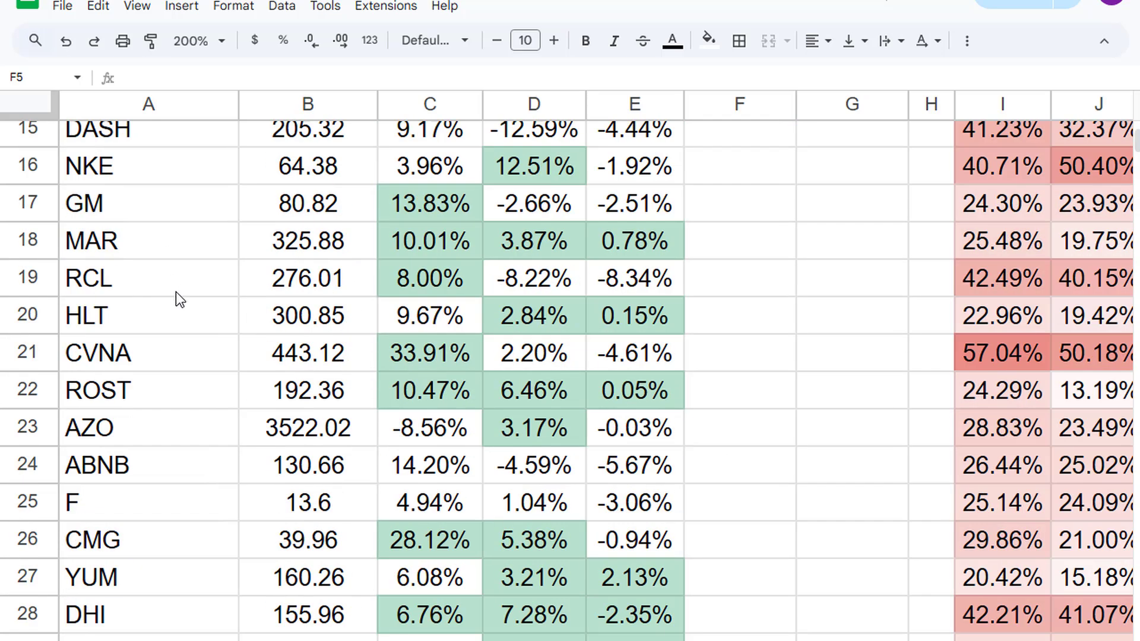
pyautogui.scroll(-4, 205, 333)
pyautogui.scroll(8, 209, 338)
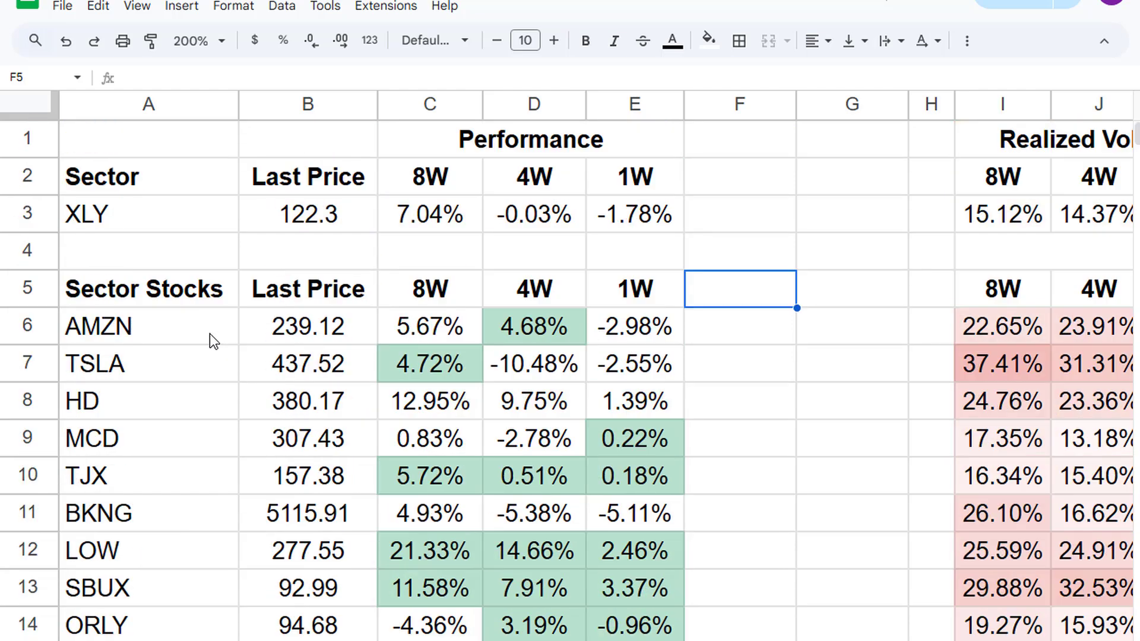
pyautogui.click(199, 40)
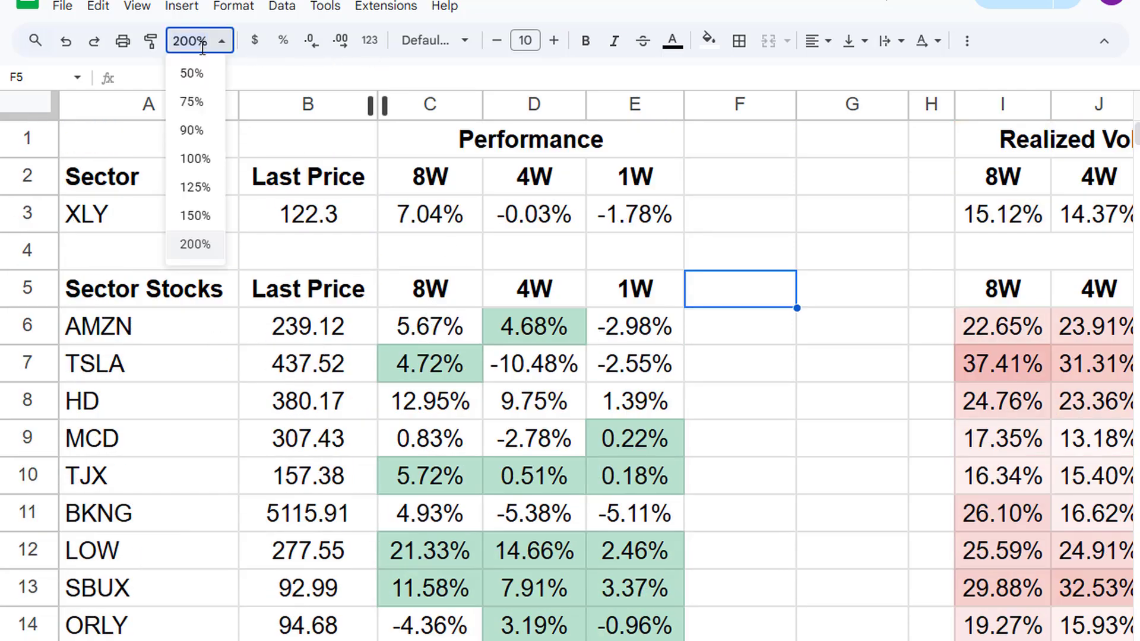
pyautogui.click(199, 159)
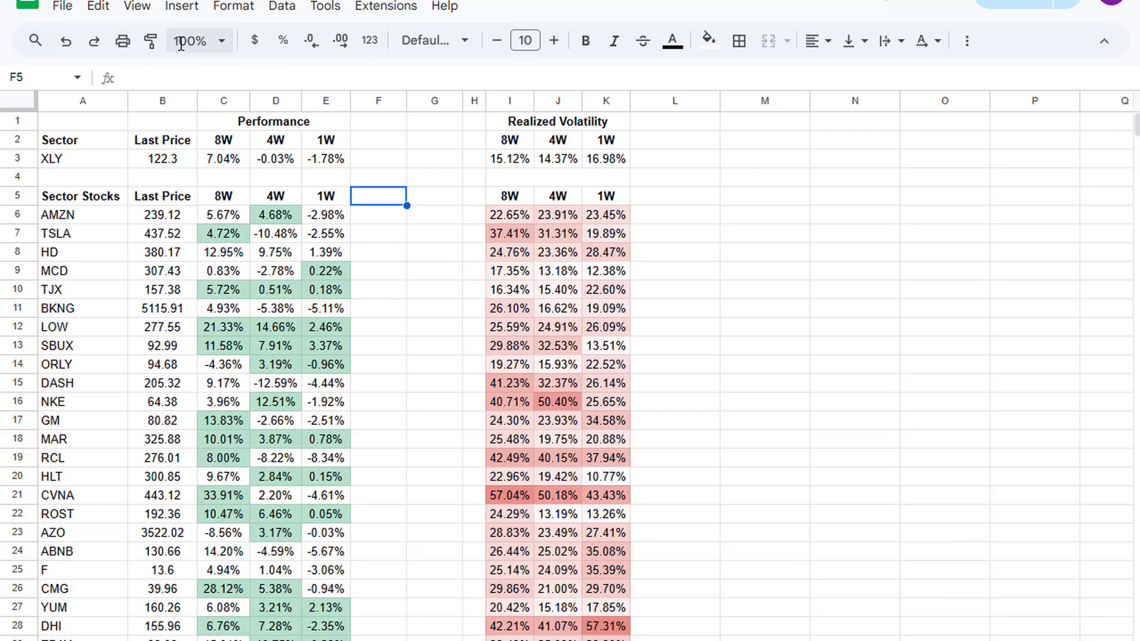
pyautogui.click(199, 40)
pyautogui.click(195, 188)
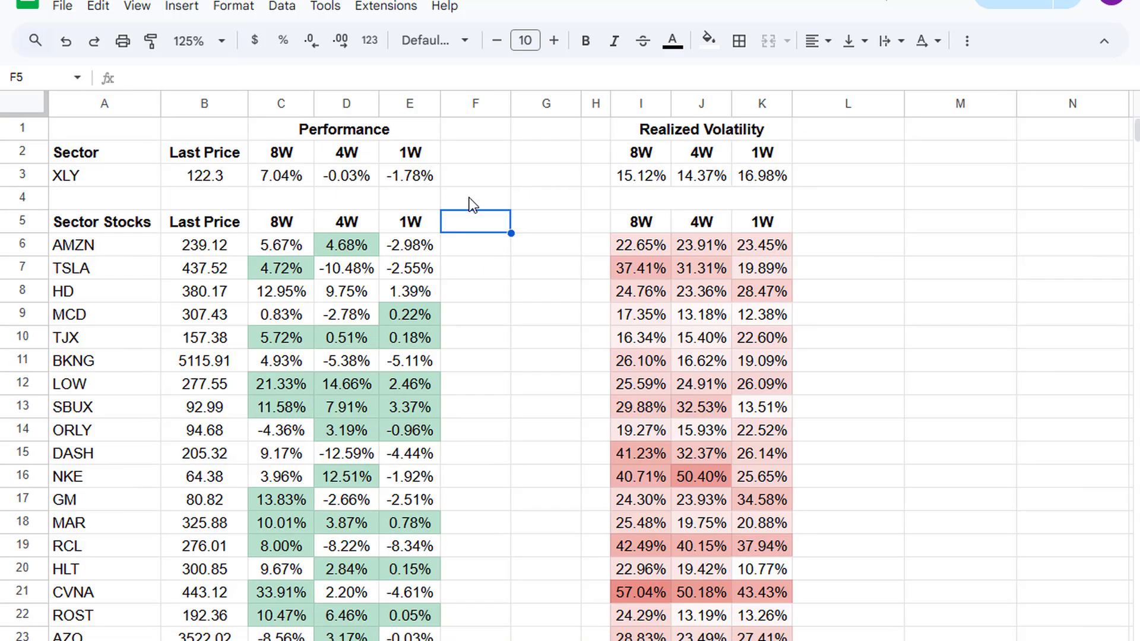
# Add a bold, horizontally centred YTD header in F5 of the Performance table
pyautogui.write('YTD')
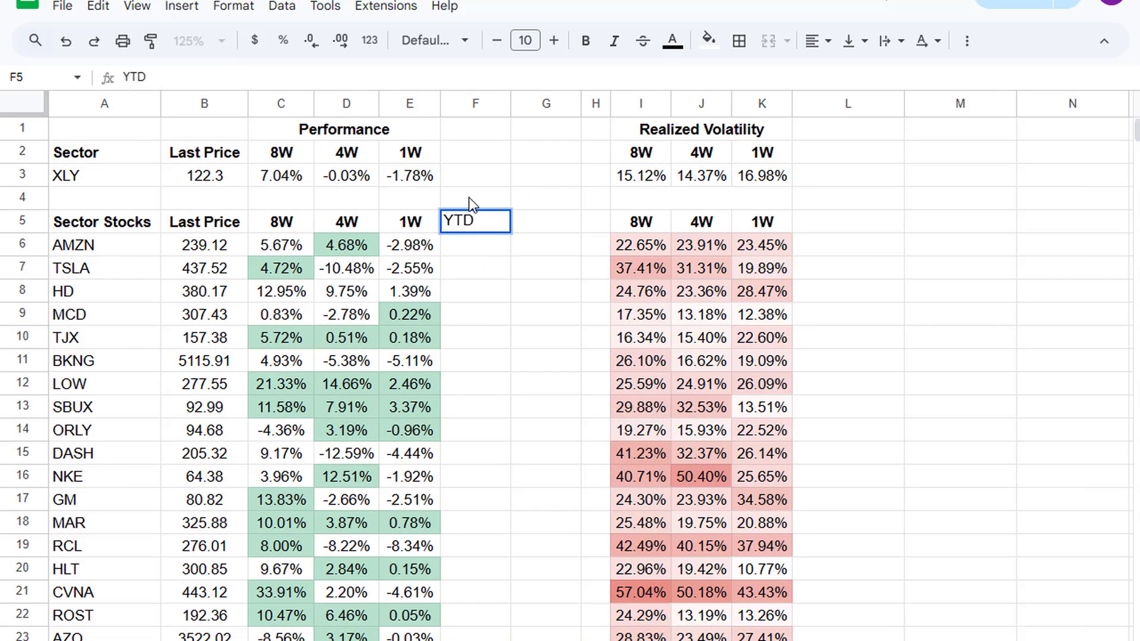
pyautogui.press('Return')
pyautogui.click(452, 225)
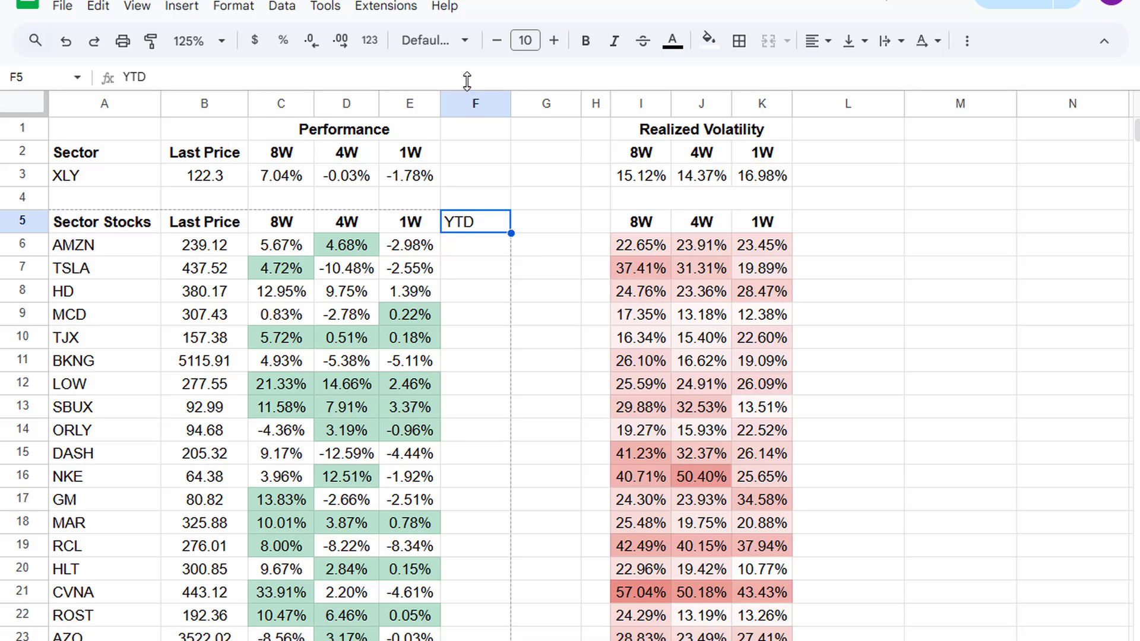
pyautogui.click(805, 48)
pyautogui.click(846, 80)
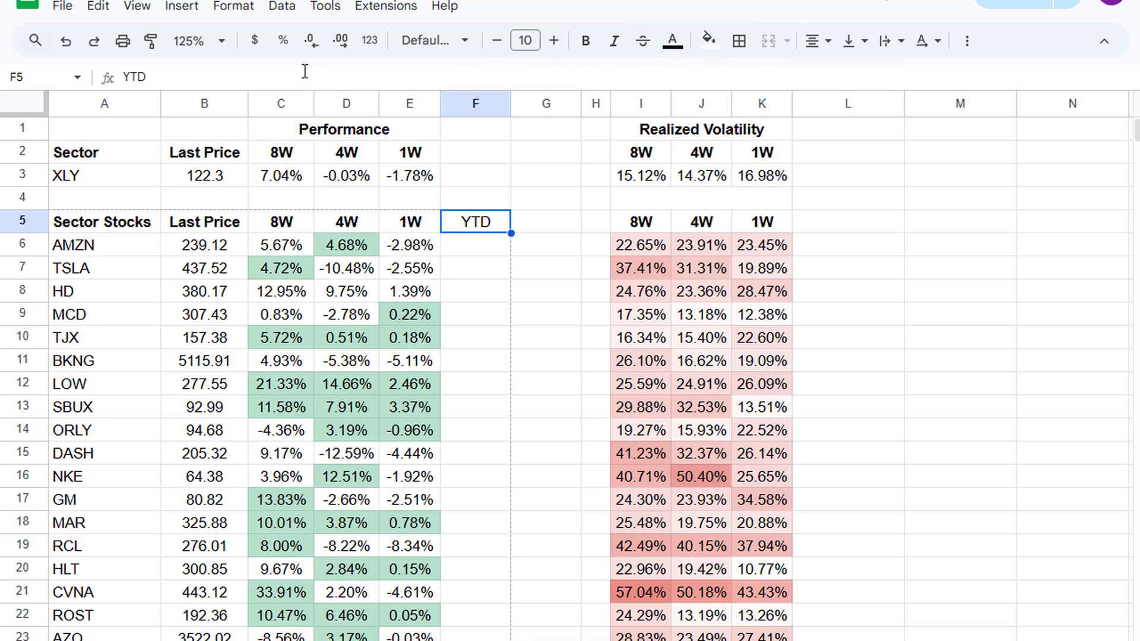
pyautogui.click(586, 40)
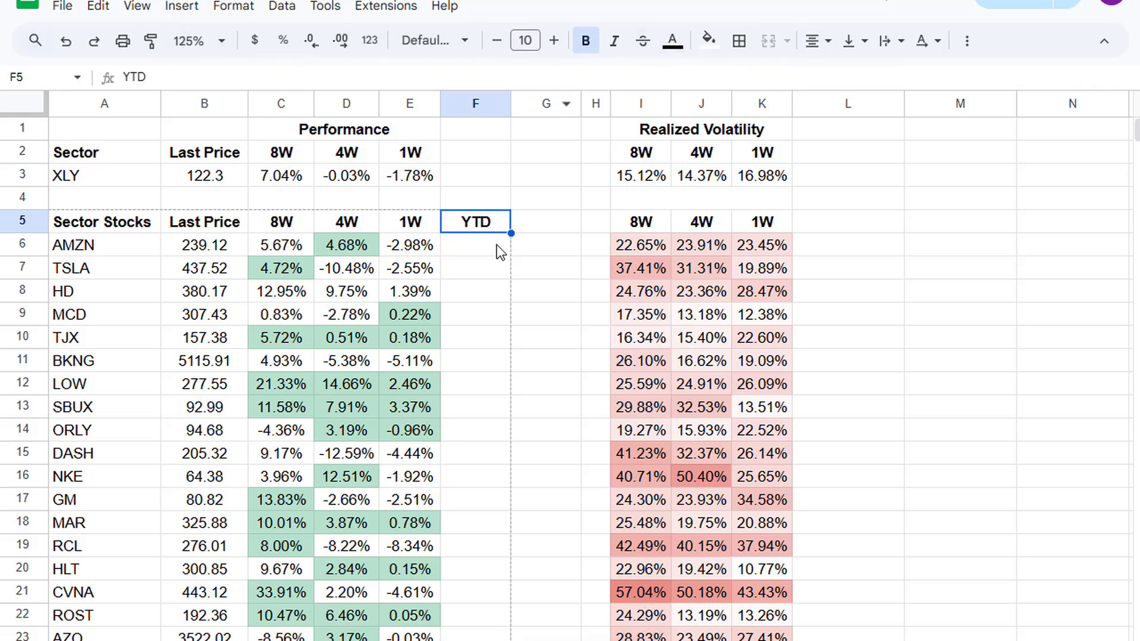
# Calculate AMZN's year-to-date return in F6 with =YTD_RET(A6)
pyautogui.press('Down')
pyautogui.write('=YT')
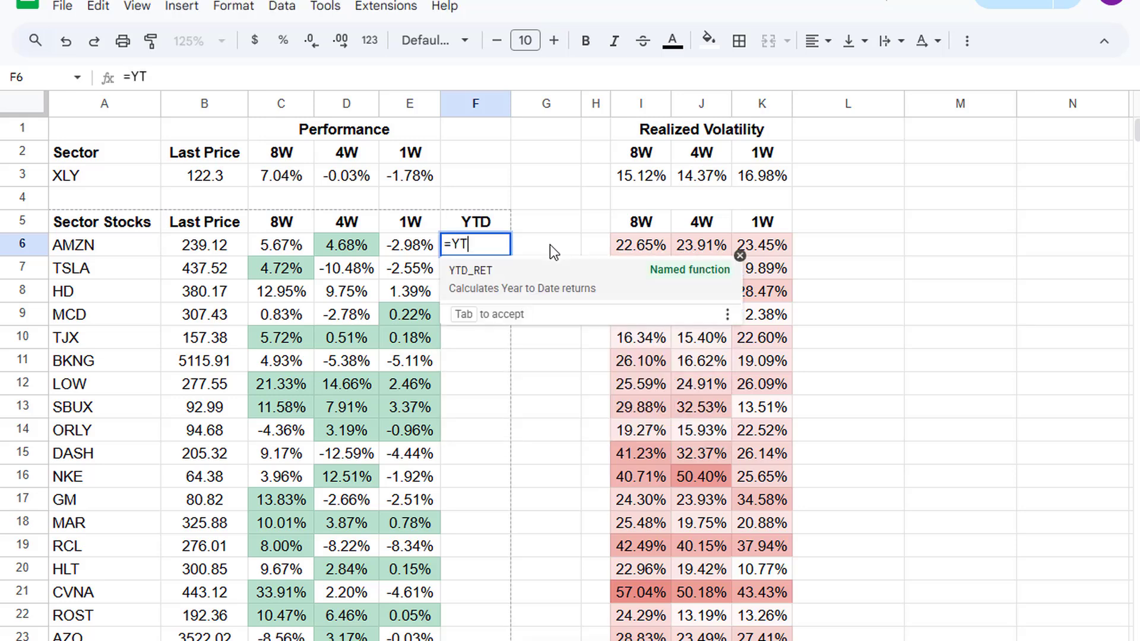
pyautogui.press('Tab')
pyautogui.press('Left')
pyautogui.press('Left')
pyautogui.press('Left')
pyautogui.press('Left')
pyautogui.press('Left')
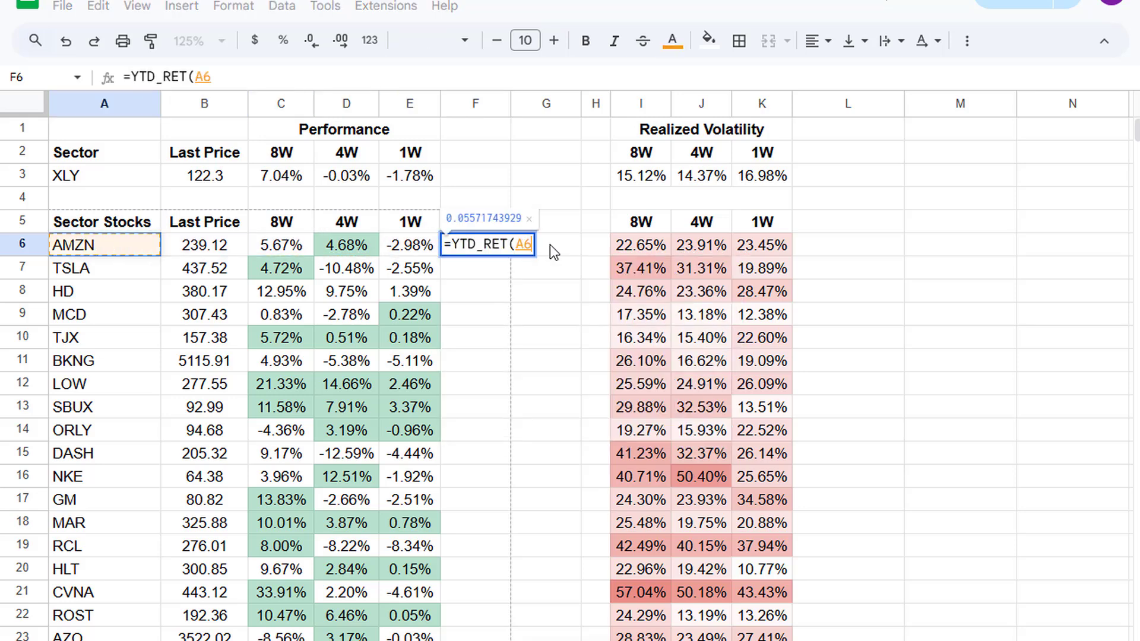
pyautogui.write(')')
pyautogui.press('Return')
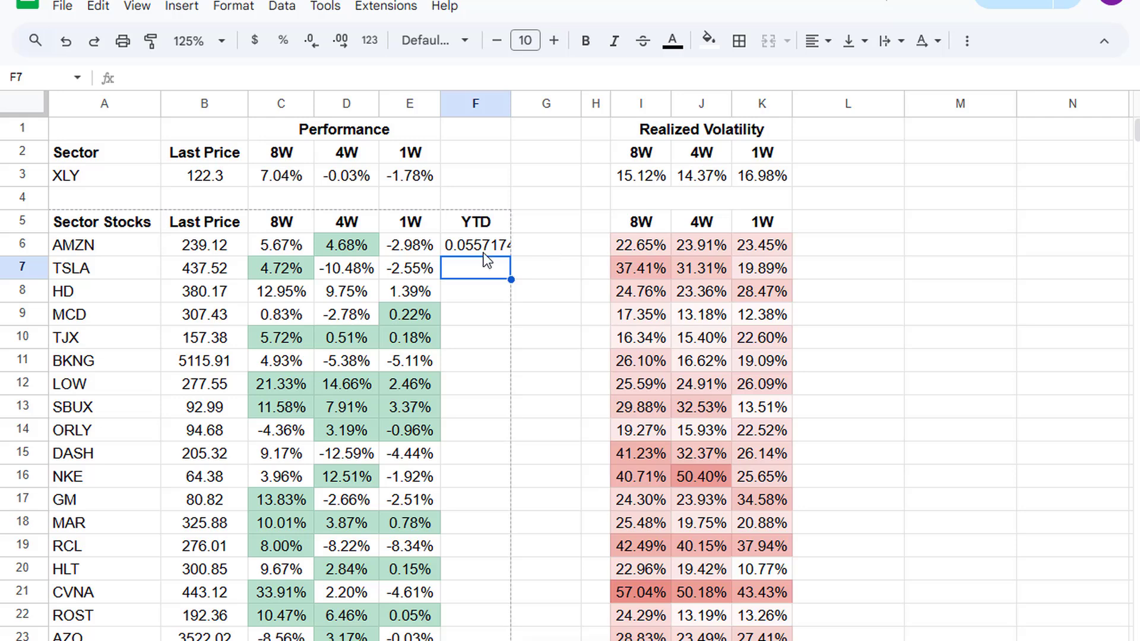
# Format the return in F6 as a percentage and centre it horizontally
pyautogui.press('Up')
pyautogui.click(284, 41)
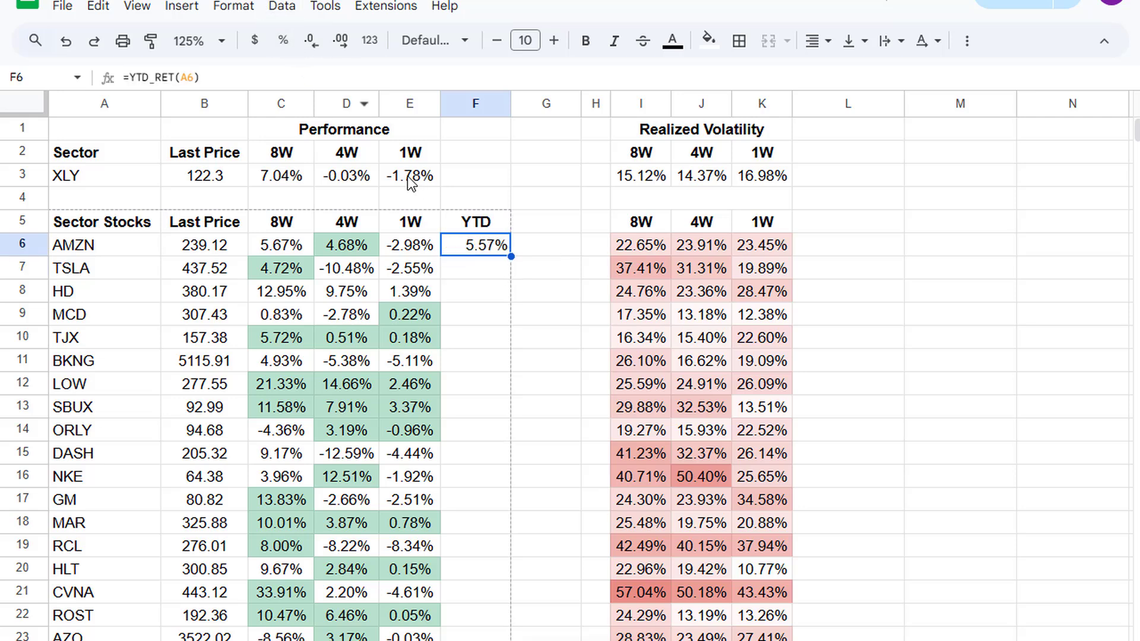
pyautogui.click(807, 52)
pyautogui.click(844, 79)
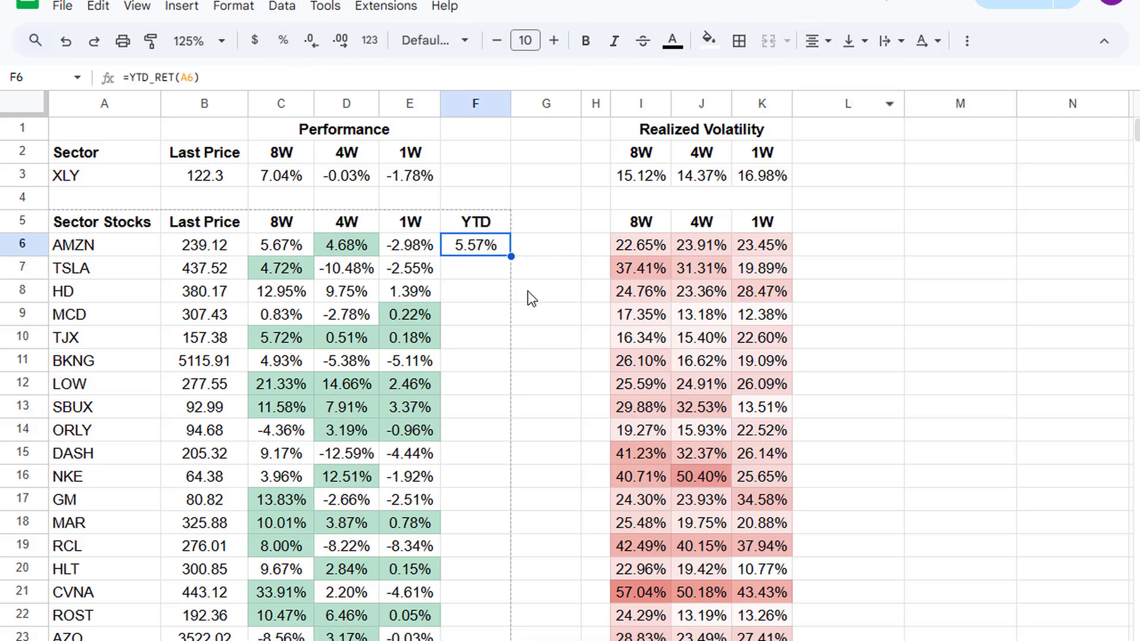
# Fill the year-to-date formula from F6 down to F53 for all the sector stocks
pyautogui.doubleClick(511, 255)
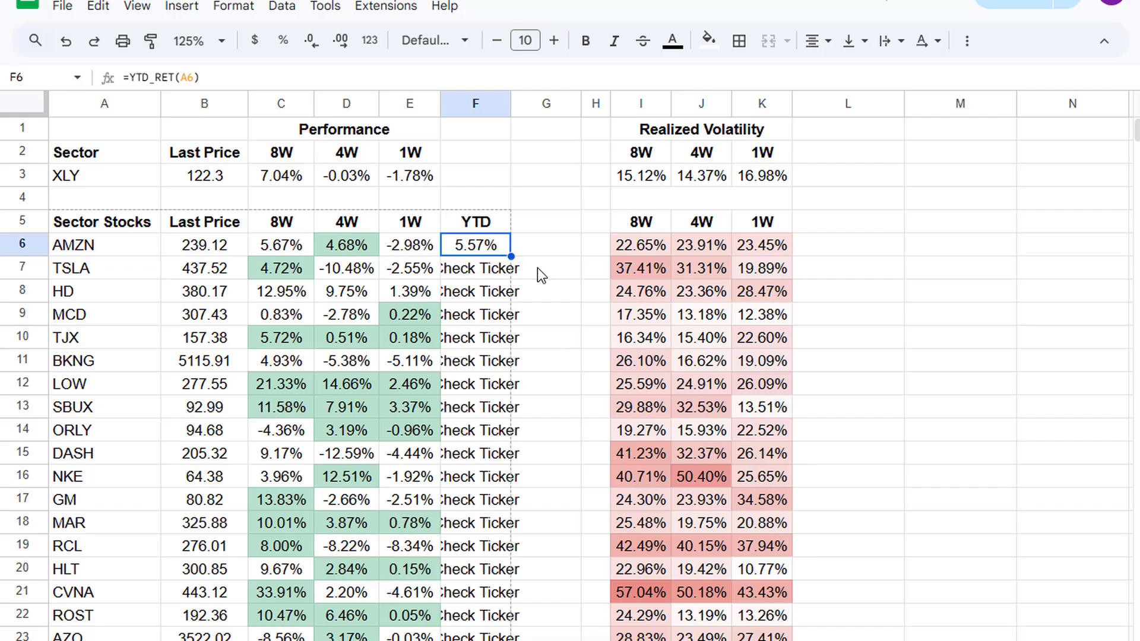
pyautogui.scroll(-10, 521, 259)
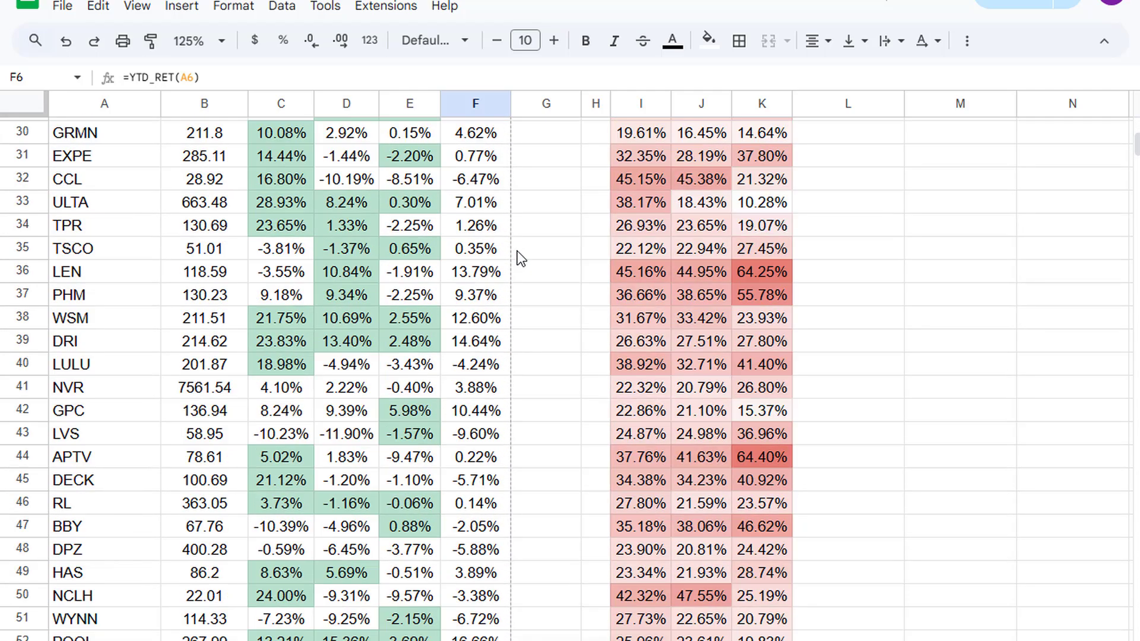
pyautogui.scroll(-3, 521, 259)
pyautogui.scroll(6, 520, 262)
pyautogui.scroll(6, 507, 274)
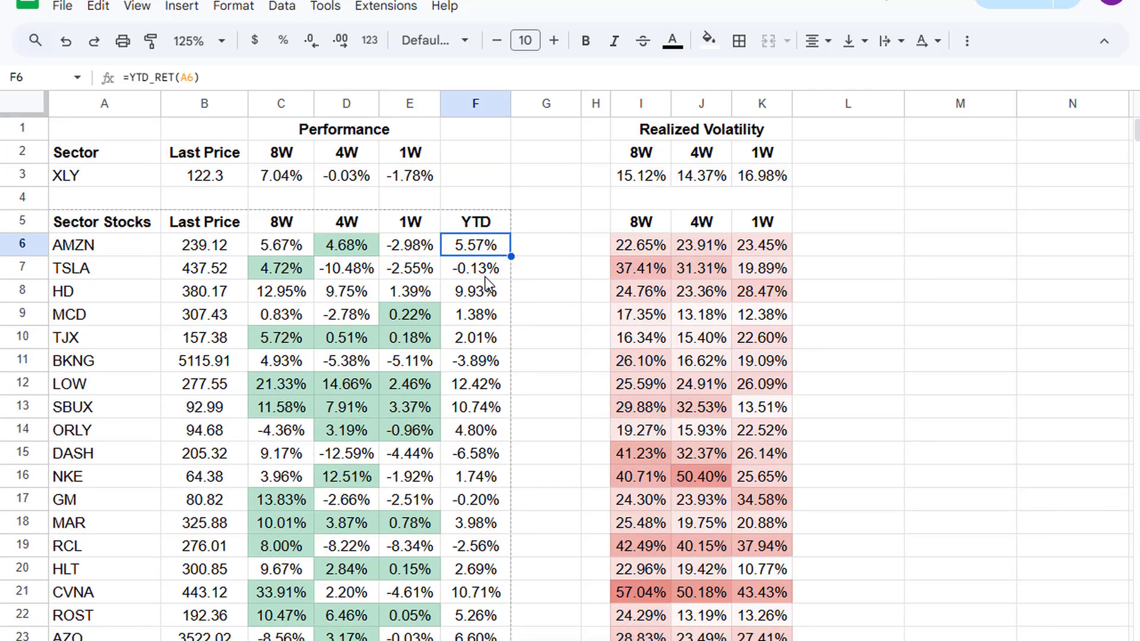
# Apply a red-white-green colour scale to the YTD returns in F6:F53 with conditional formatting
pyautogui.hotkey('ctrl', 'shift', 'Down')
pyautogui.scroll(10, 528, 282)
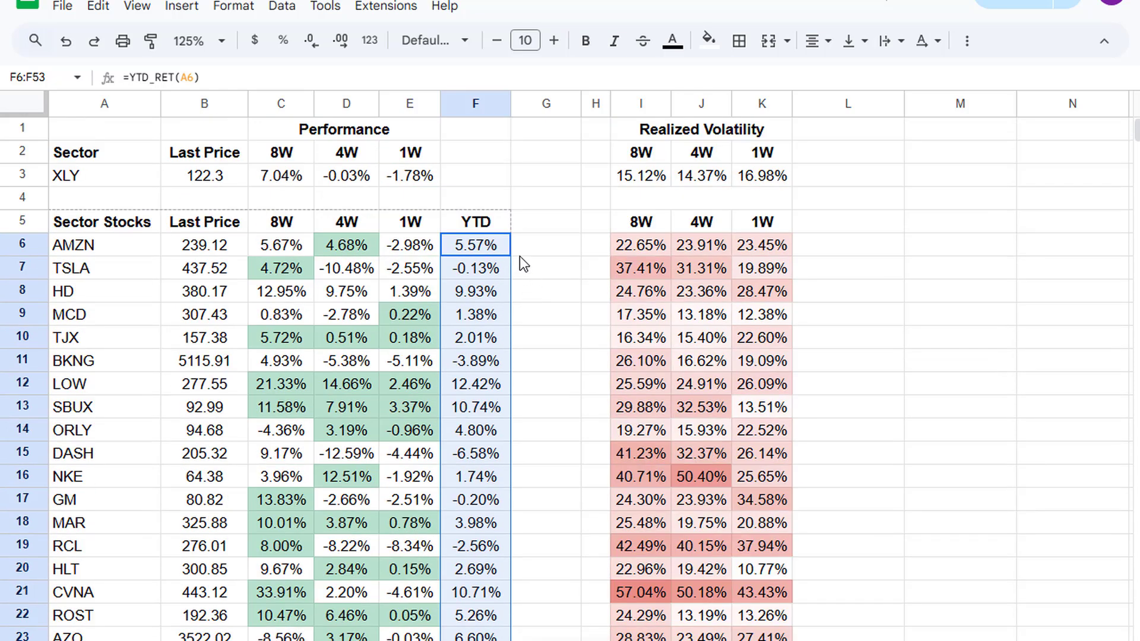
pyautogui.click(233, 6)
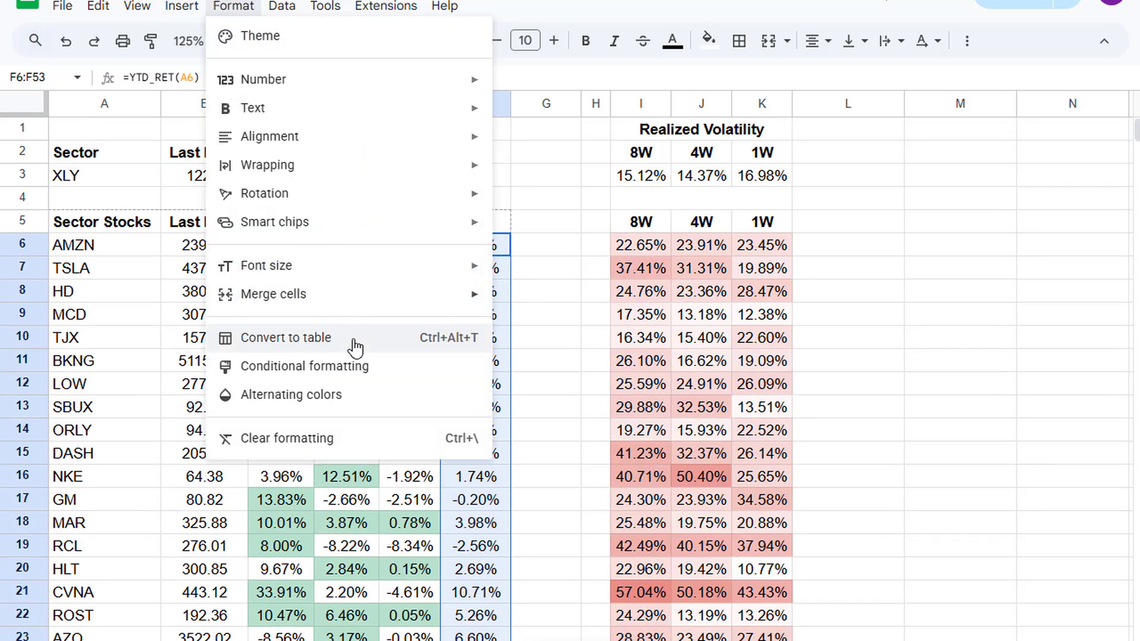
pyautogui.click(387, 369)
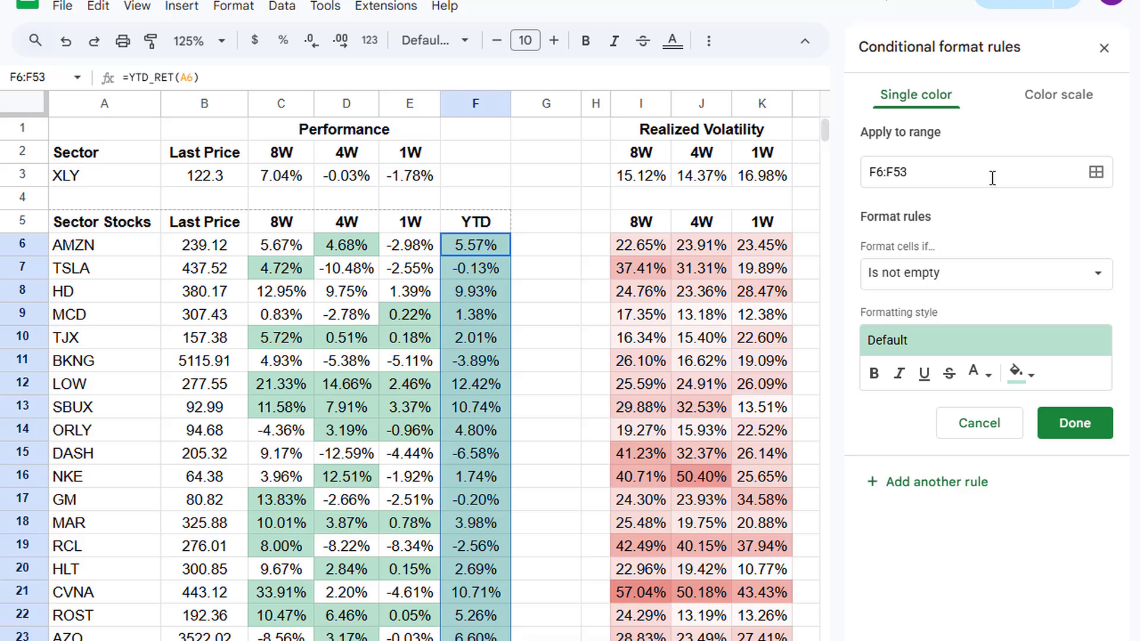
pyautogui.click(1038, 95)
pyautogui.click(1018, 274)
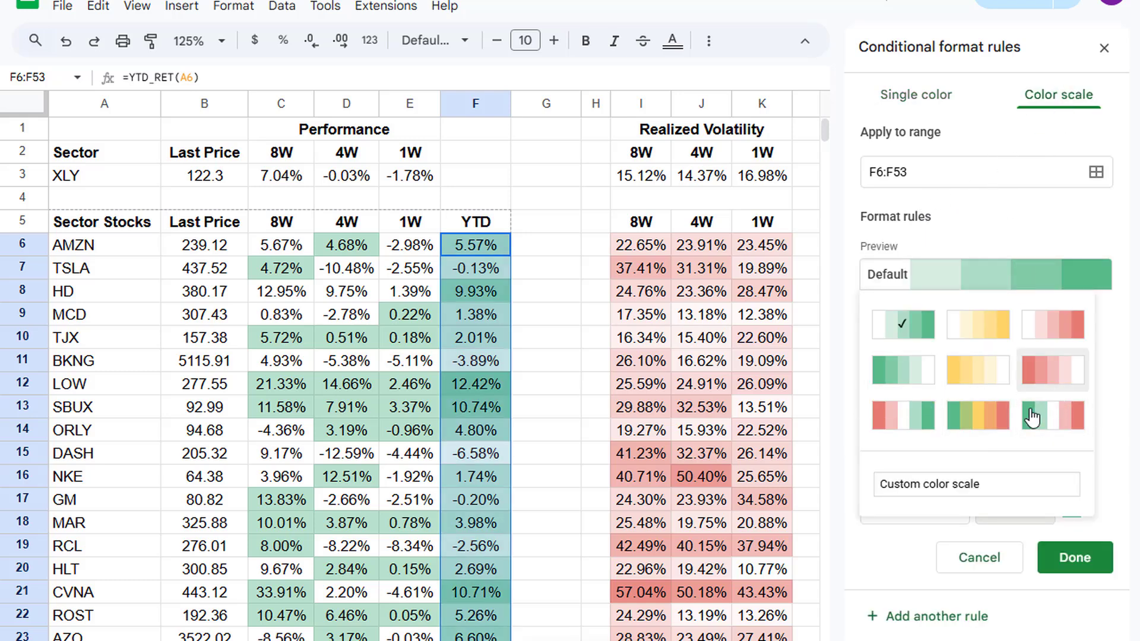
pyautogui.click(903, 415)
# Set the colour scale's midpoint to the number 0, save the rule and close the conditional formatting rules
pyautogui.click(933, 437)
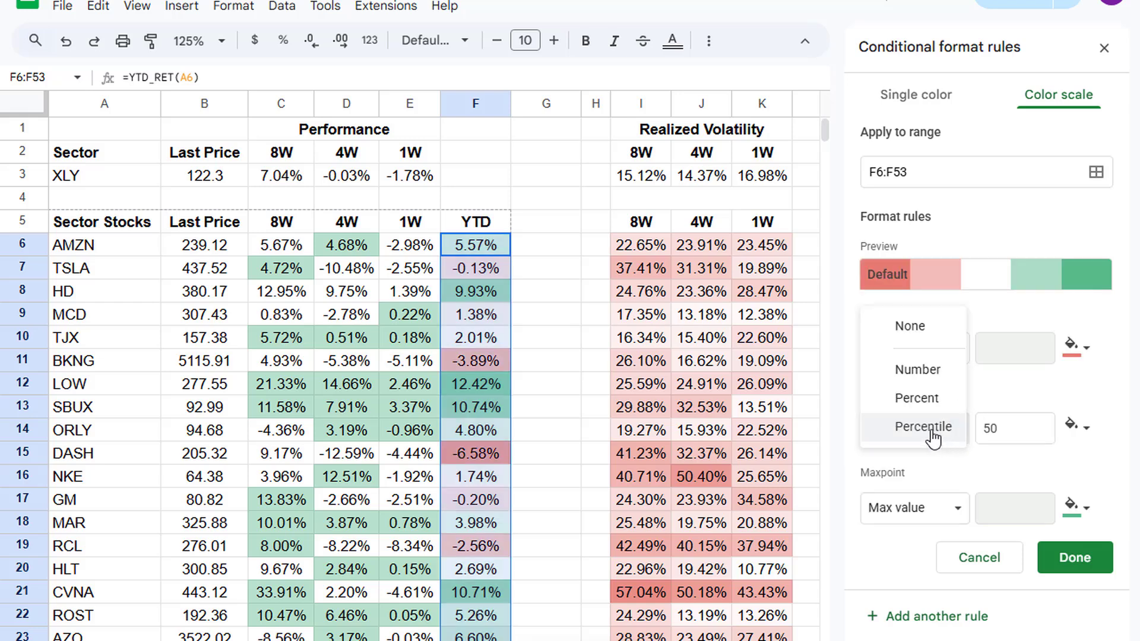
pyautogui.click(919, 369)
pyautogui.doubleClick(1014, 428)
pyautogui.write('0')
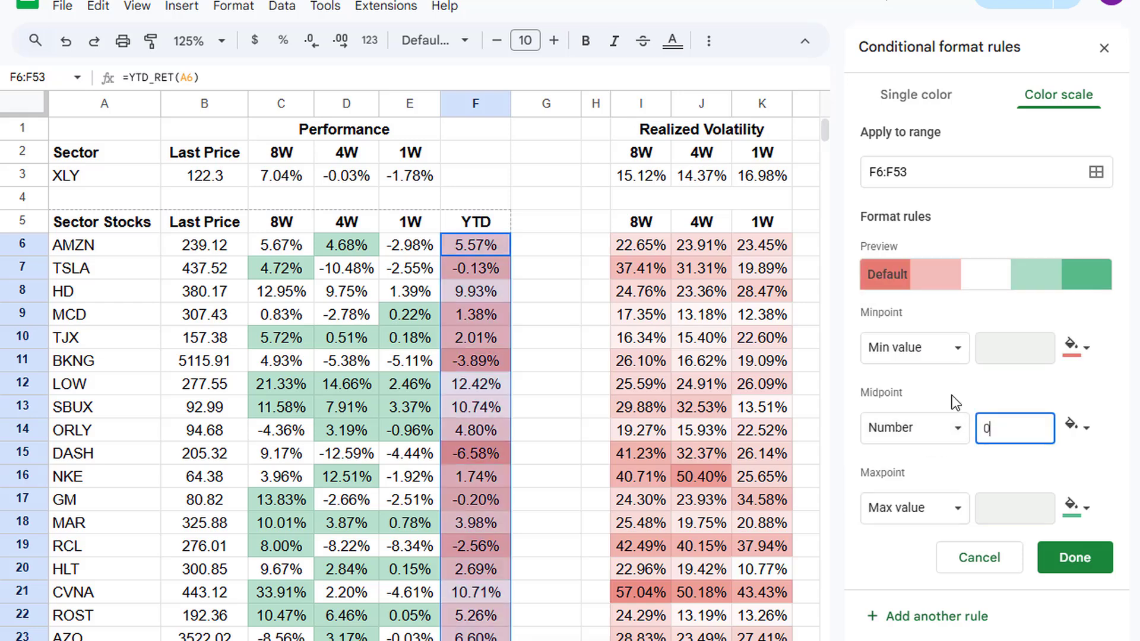
pyautogui.click(1069, 556)
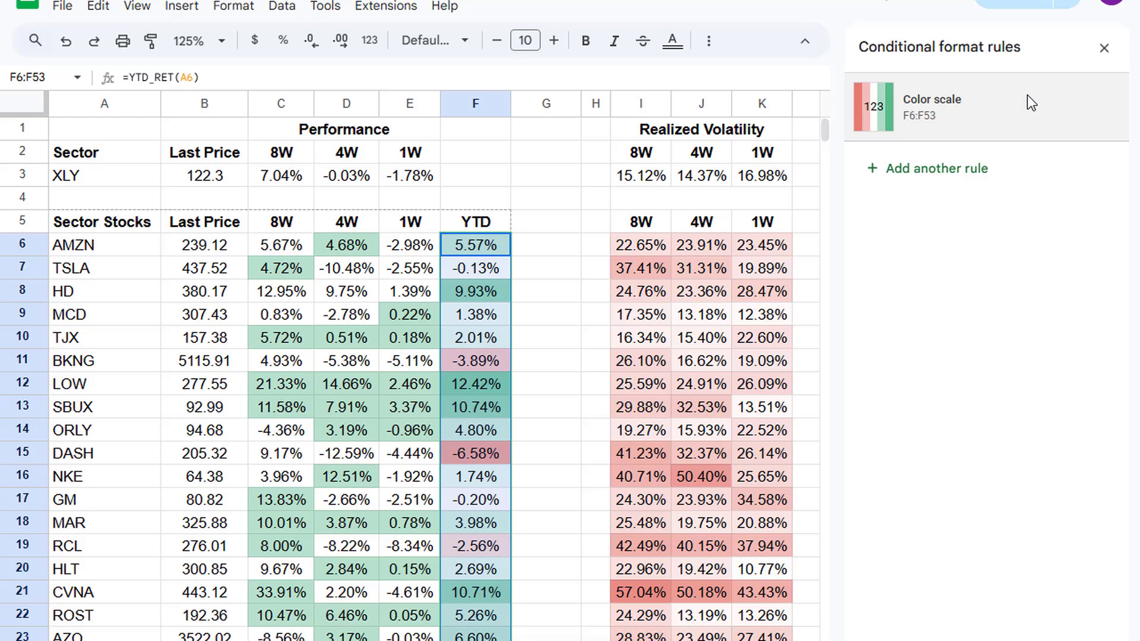
pyautogui.click(1104, 49)
# Examine the colour-scaled YTD returns, comparing the strongest and weakest sector stocks
pyautogui.click(466, 250)
pyautogui.scroll(-2, 469, 261)
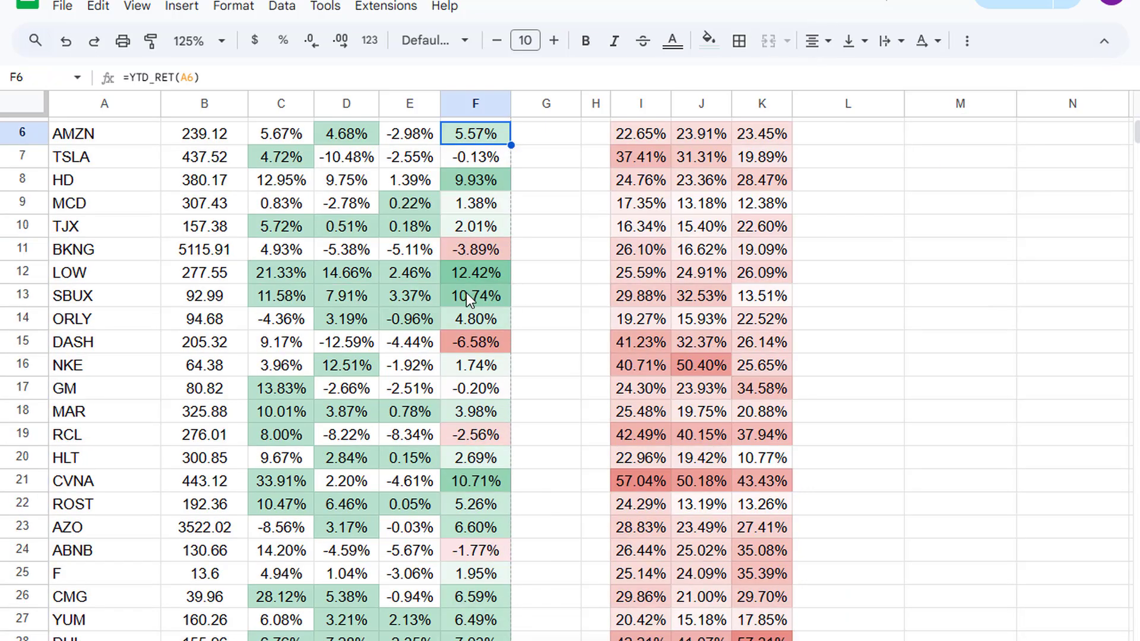
pyautogui.scroll(-2, 484, 274)
pyautogui.scroll(2, 491, 281)
pyautogui.click(484, 275)
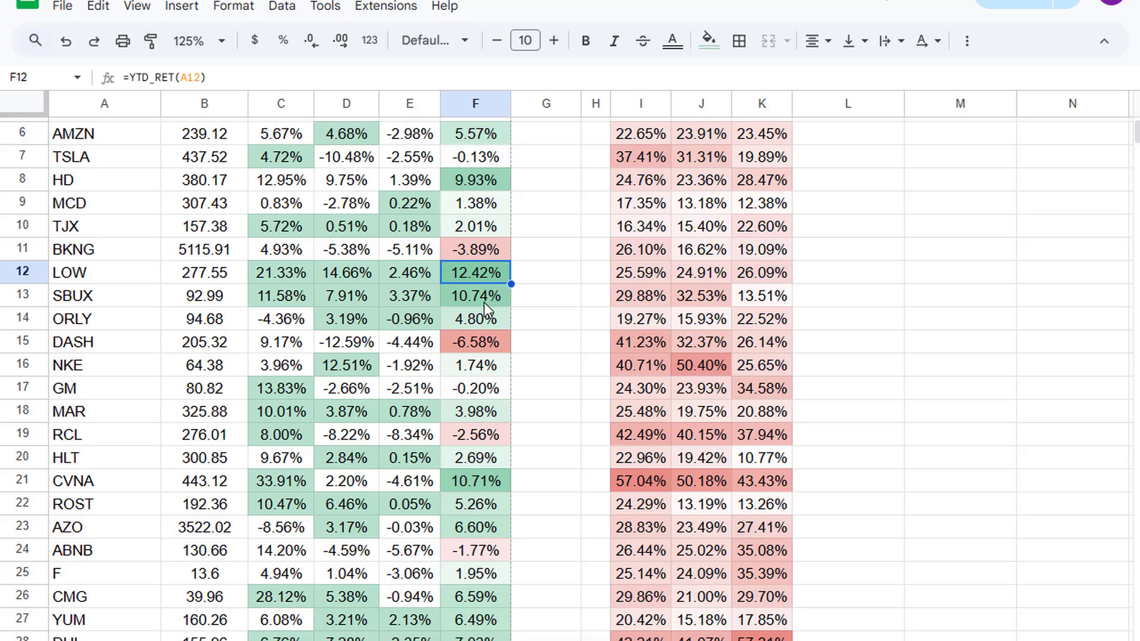
pyautogui.click(483, 304)
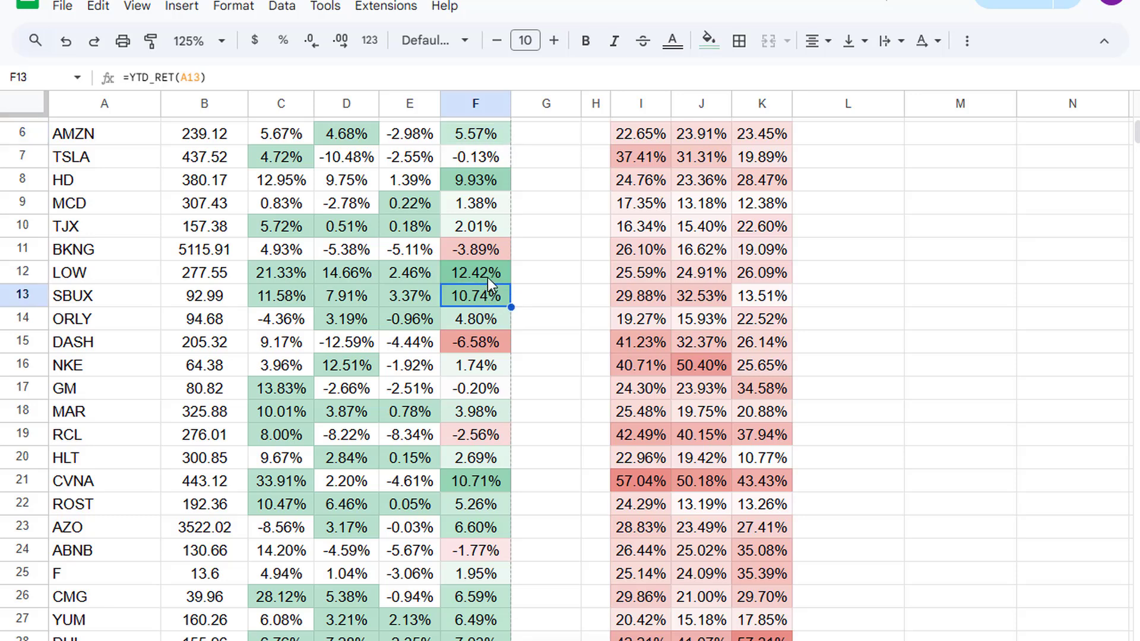
pyautogui.click(485, 347)
pyautogui.scroll(-2, 486, 353)
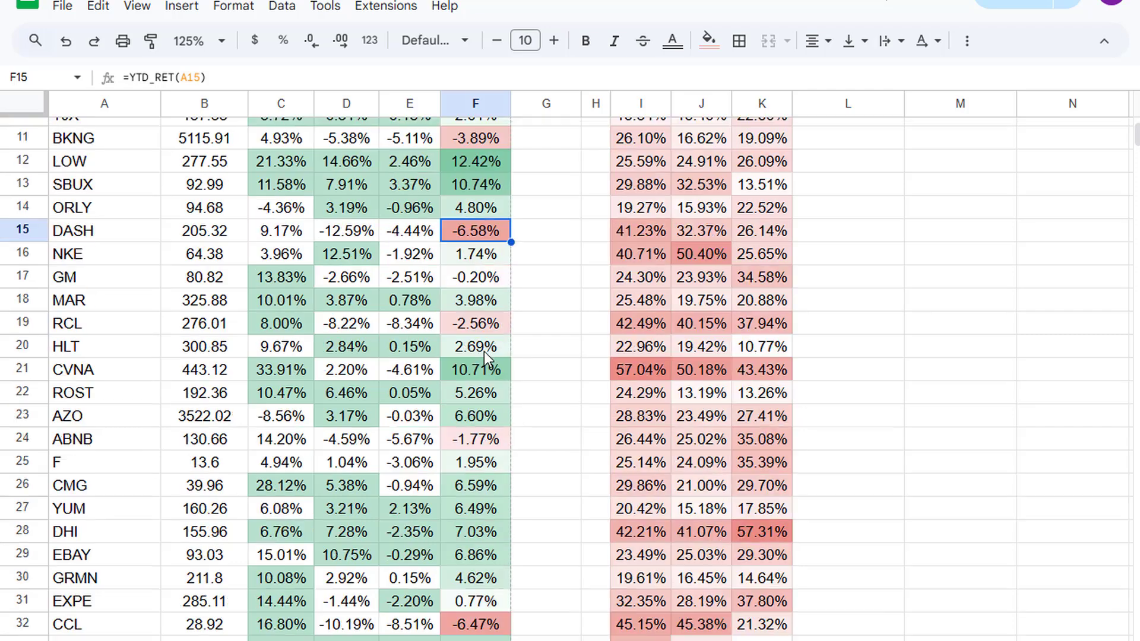
pyautogui.scroll(-2, 493, 308)
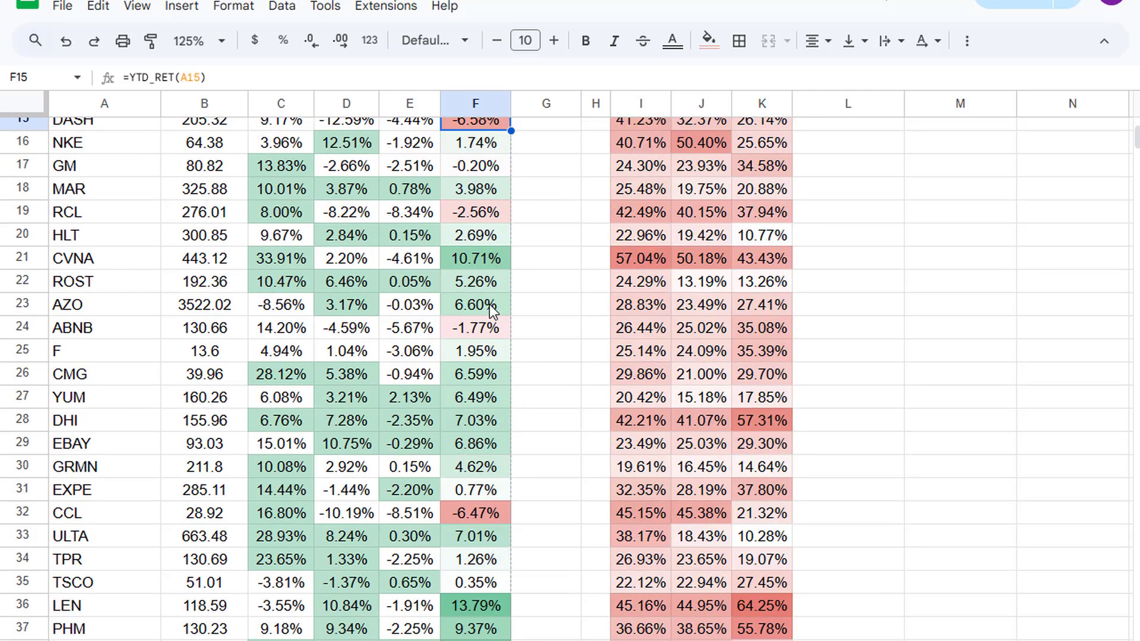
pyautogui.scroll(5, 491, 309)
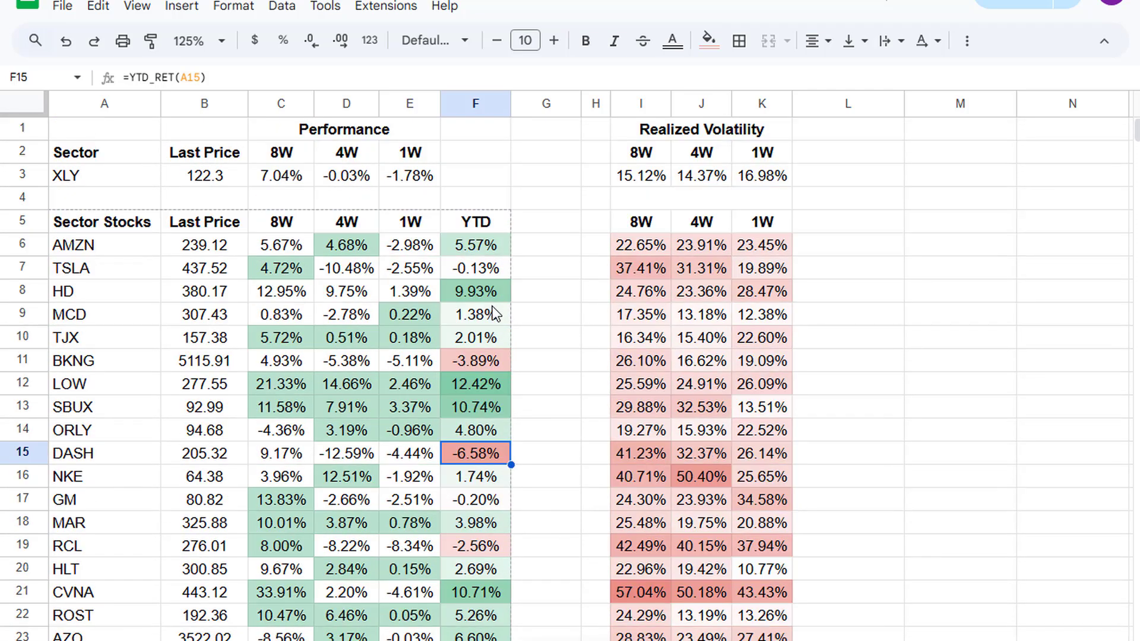
pyautogui.click(483, 295)
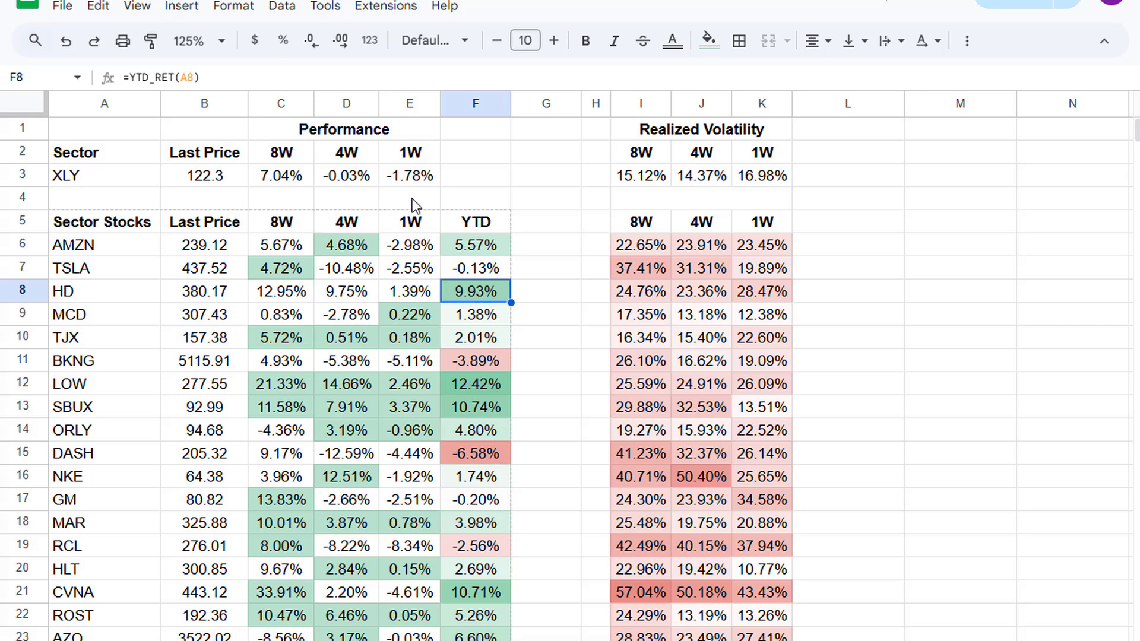
# Copy the YTD header from the sector stocks table into F2 of the sector table
pyautogui.click(453, 181)
pyautogui.click(88, 176)
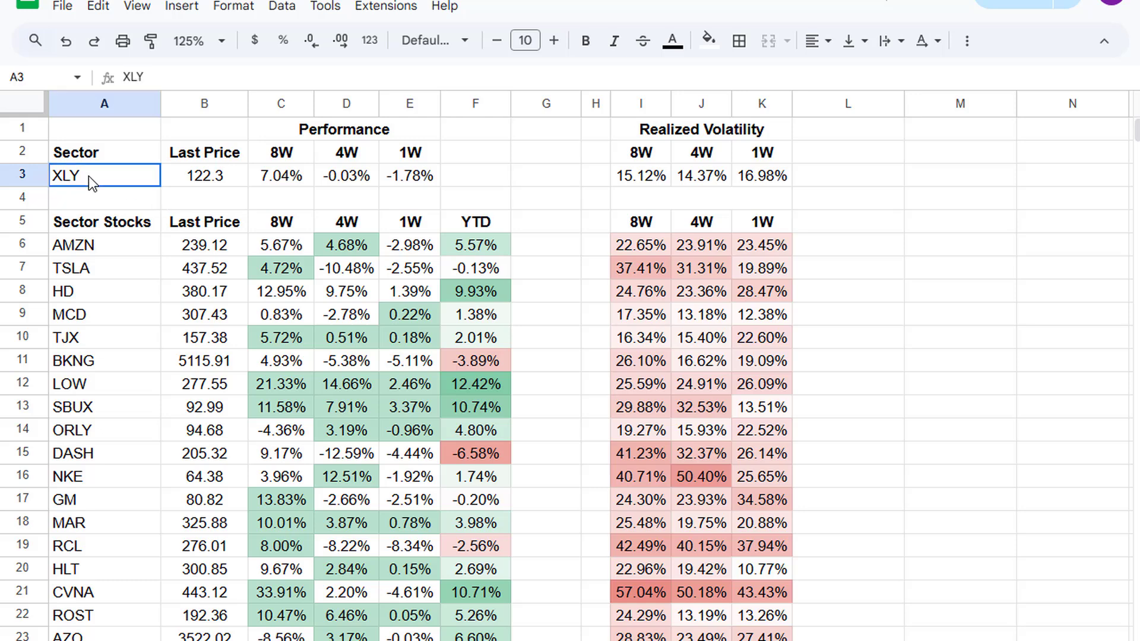
pyautogui.click(472, 173)
pyautogui.click(472, 152)
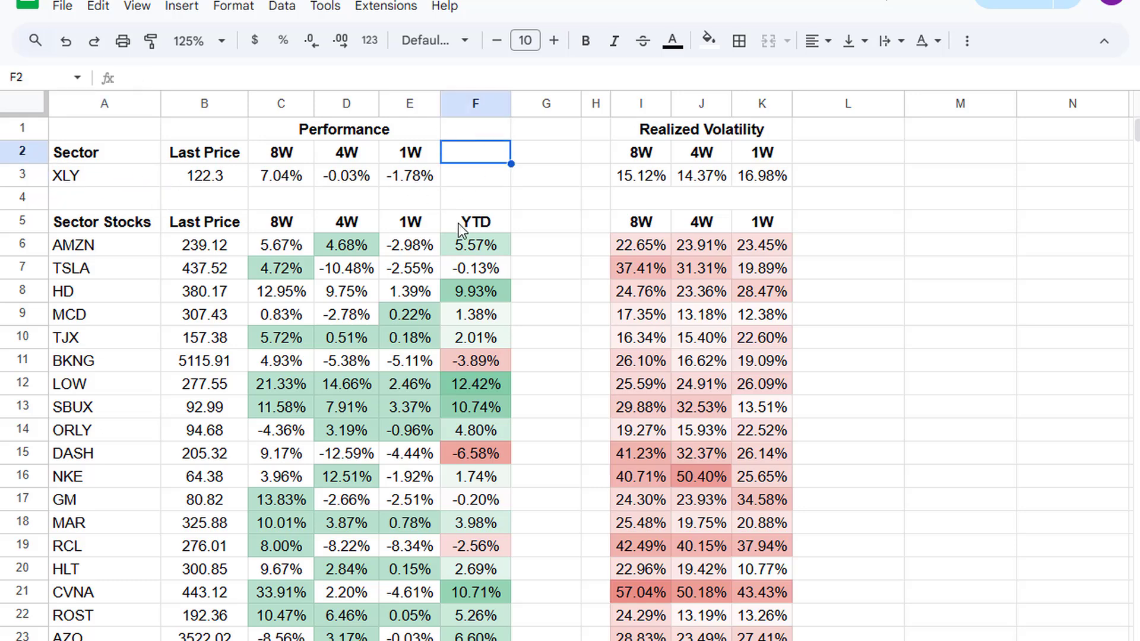
pyautogui.click(458, 223)
pyautogui.hotkey('ctrl', 'c')
pyautogui.click(486, 135)
pyautogui.click(487, 157)
pyautogui.hotkey('ctrl', 'v')
# Calculate the XLY sector's year-to-date return in F3 with =YTD_RET(A3)
pyautogui.click(489, 177)
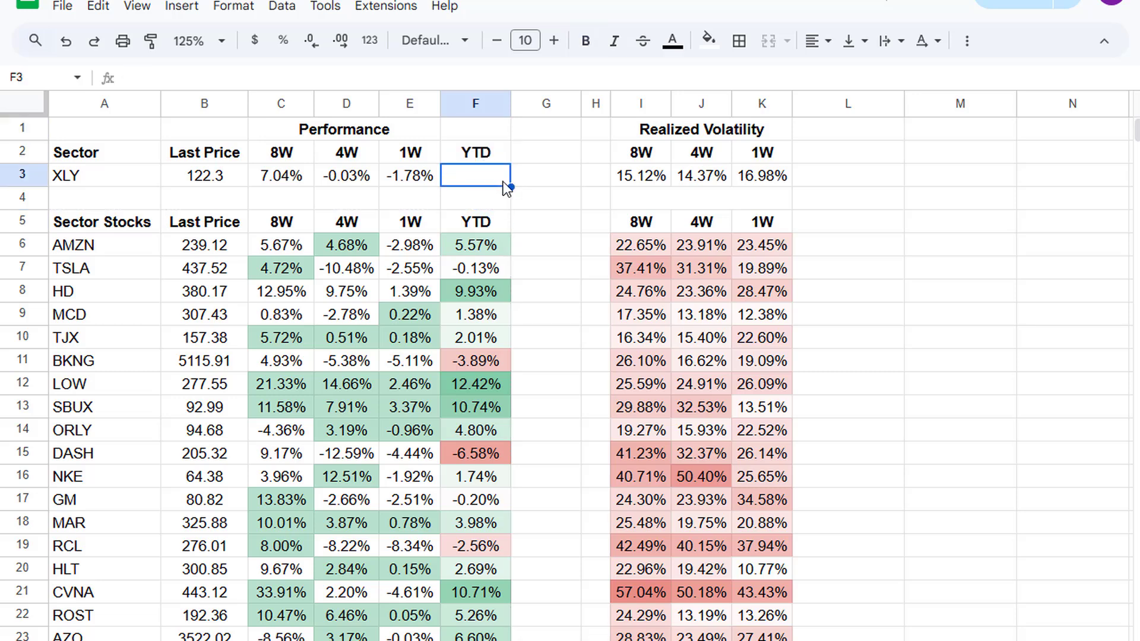
pyautogui.write('=Y')
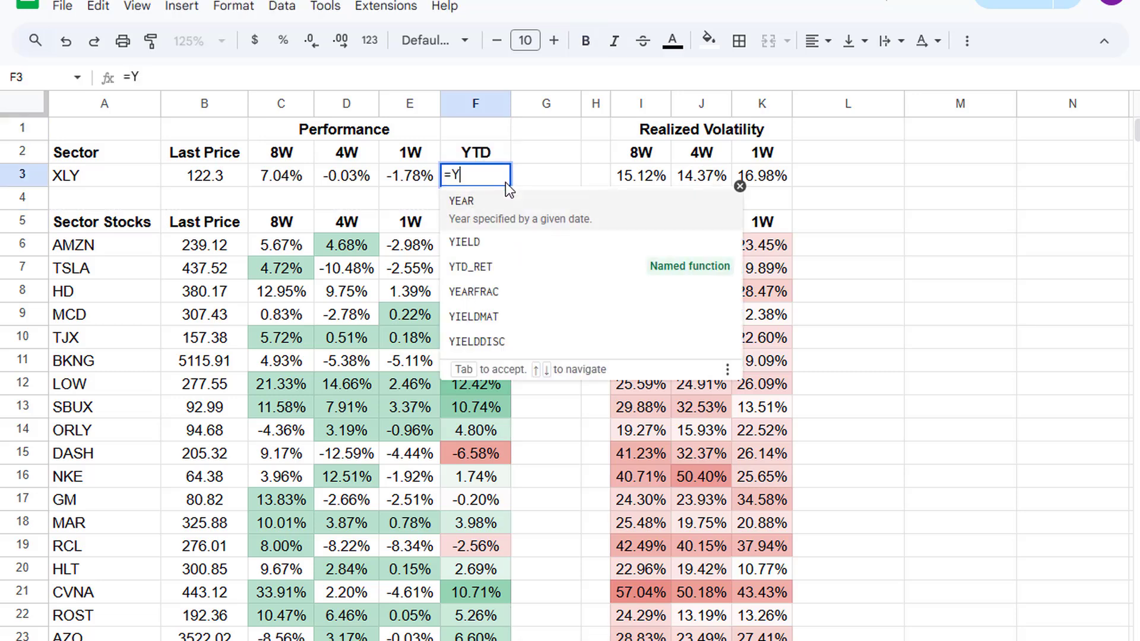
pyautogui.press('Down')
pyautogui.press('Down')
pyautogui.press('Tab')
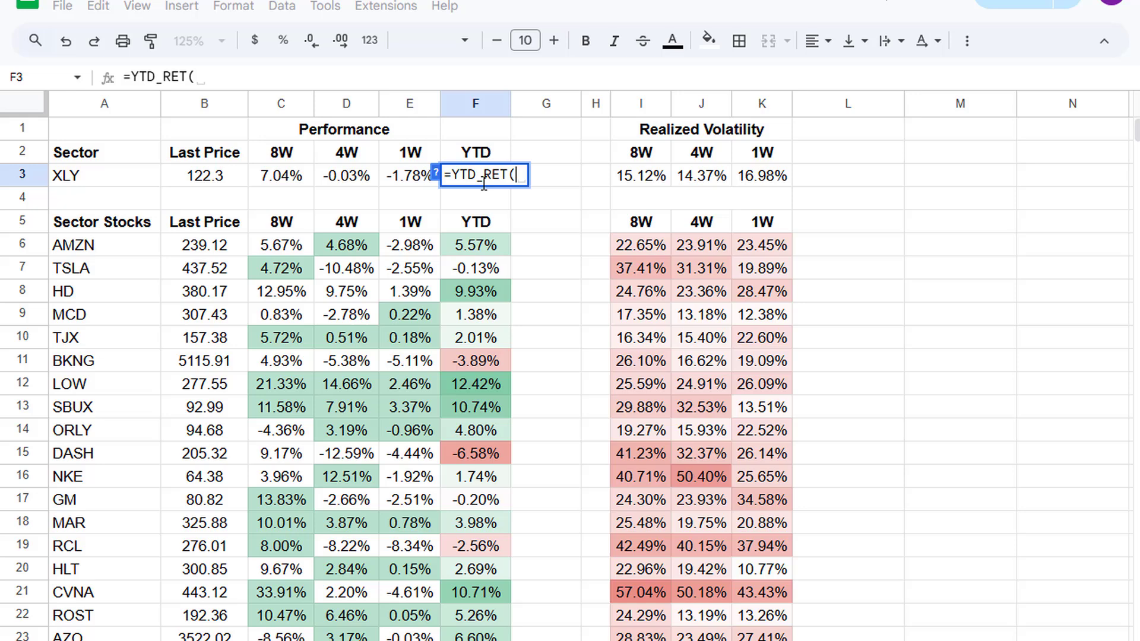
pyautogui.click(102, 176)
pyautogui.press('Return')
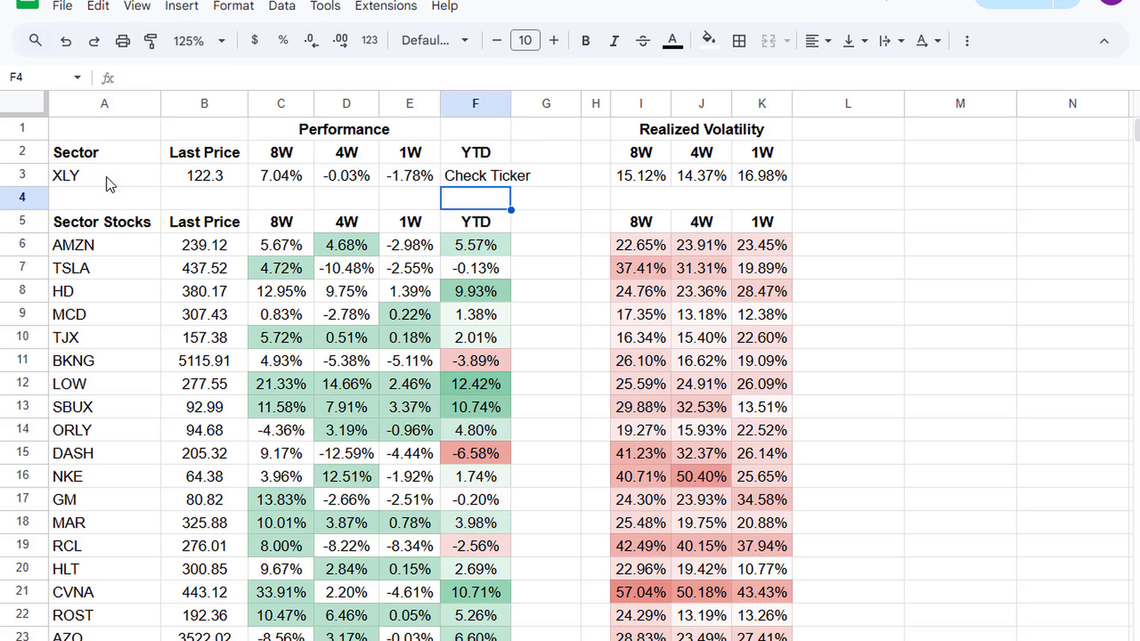
# Format the XLY year-to-date return in F3 as a percentage and centre it
pyautogui.click(503, 178)
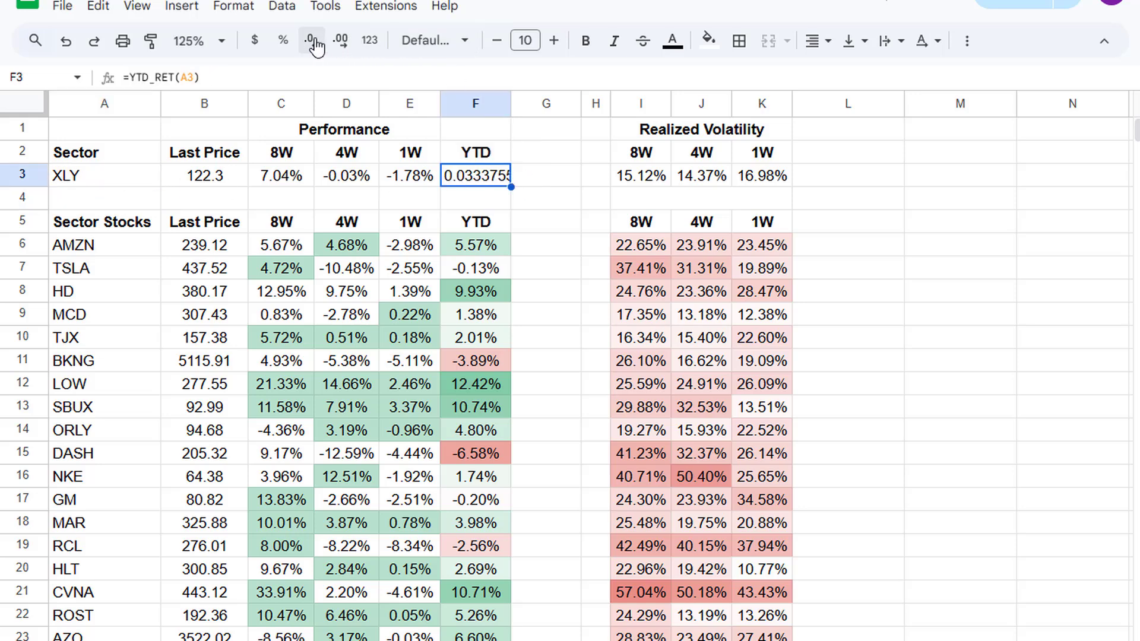
pyautogui.click(287, 45)
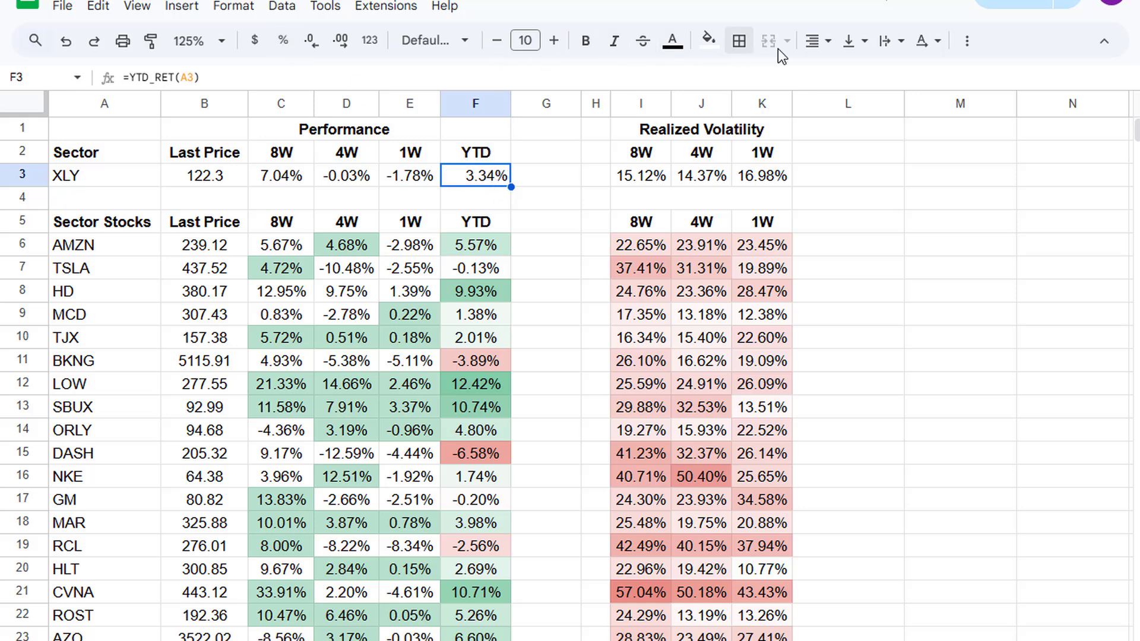
pyautogui.click(817, 41)
pyautogui.click(839, 83)
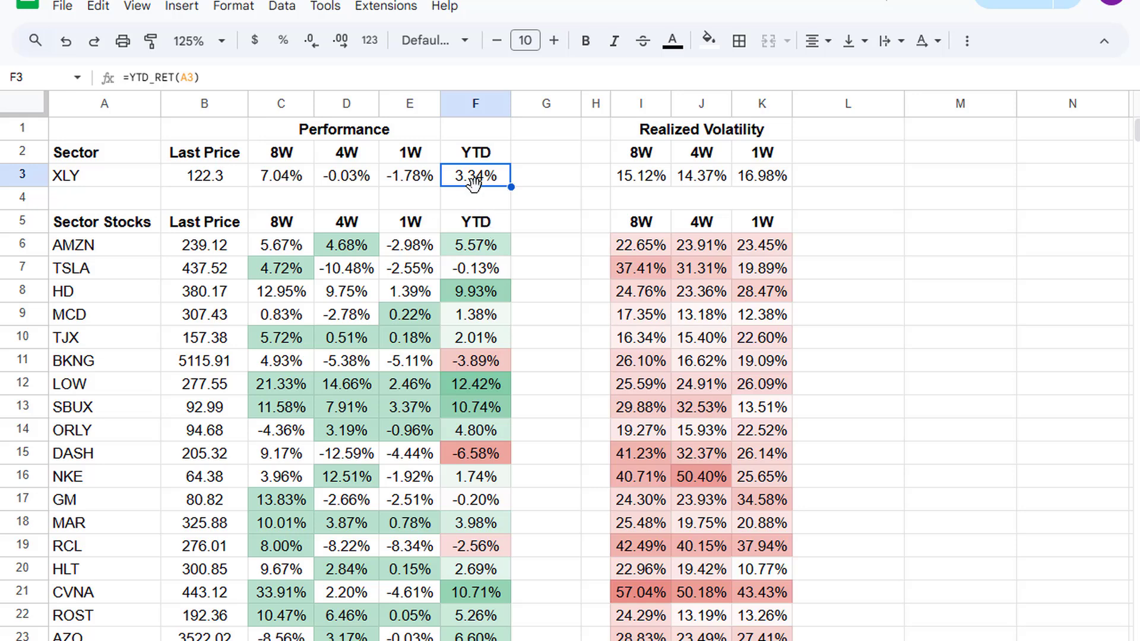
# Insert a row above the blank row 4 and enter SPY in A4 as the benchmark ticker
pyautogui.click(59, 207)
pyautogui.rightClick(26, 205)
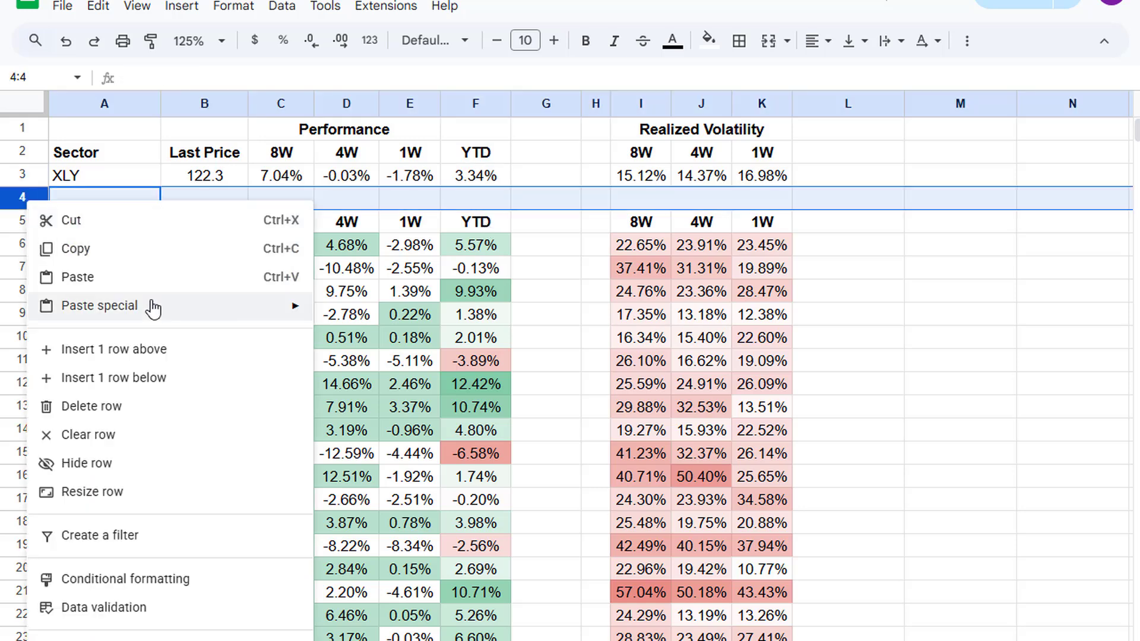
pyautogui.click(89, 351)
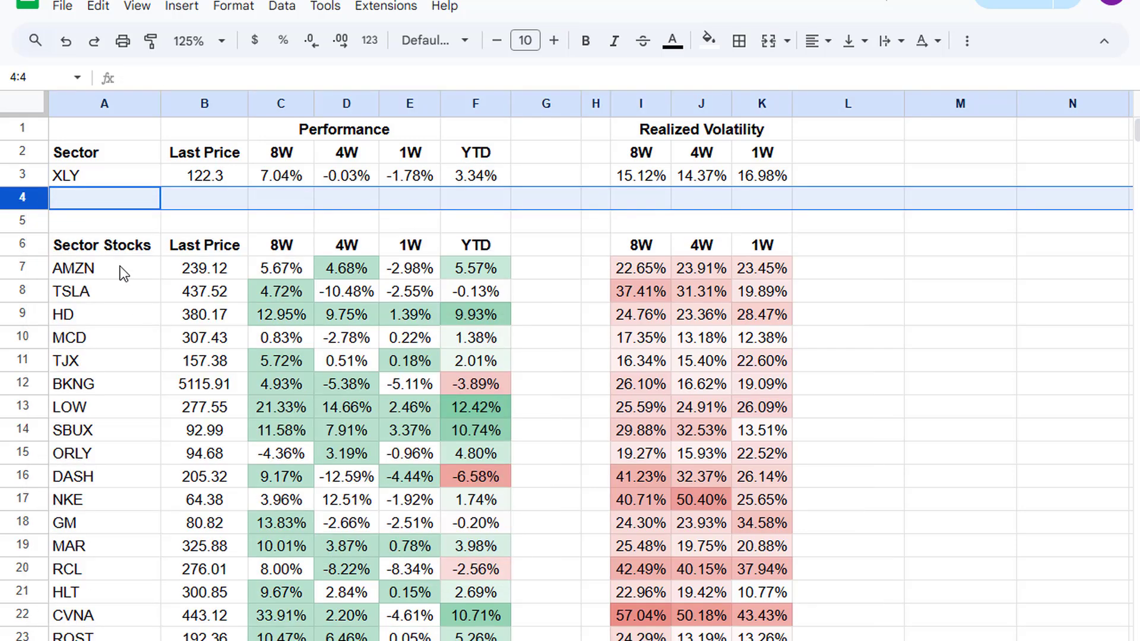
pyautogui.click(116, 204)
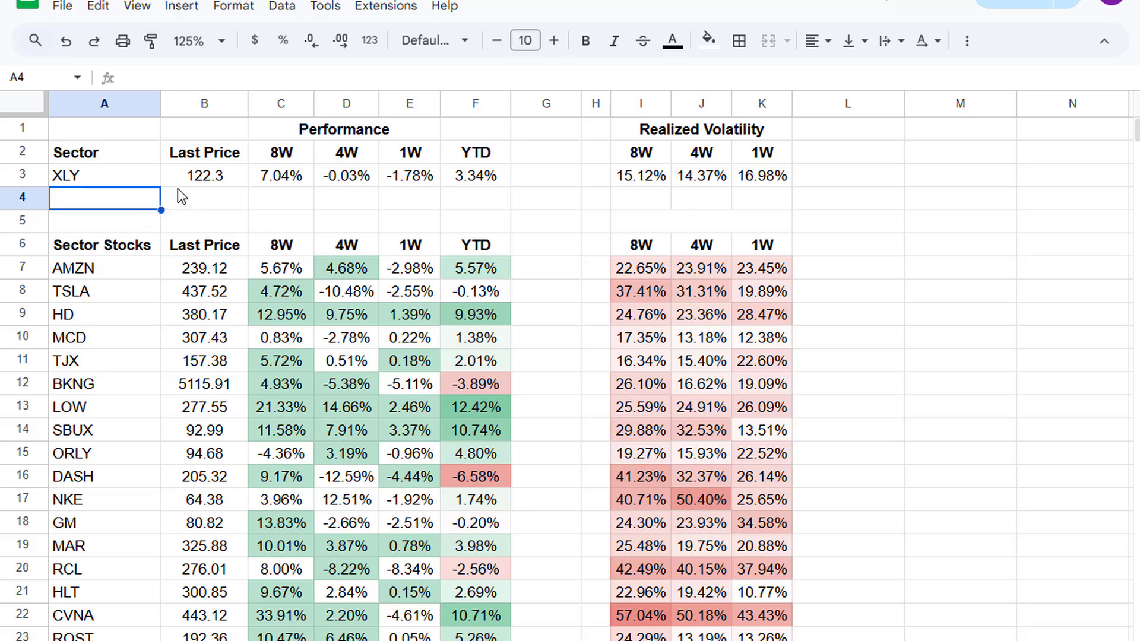
pyautogui.write('SPY')
pyautogui.click(246, 198)
# Fill the year-to-date formula from F3 down to F4 for SPY
pyautogui.press('Right')
pyautogui.press('Right')
pyautogui.press('Right')
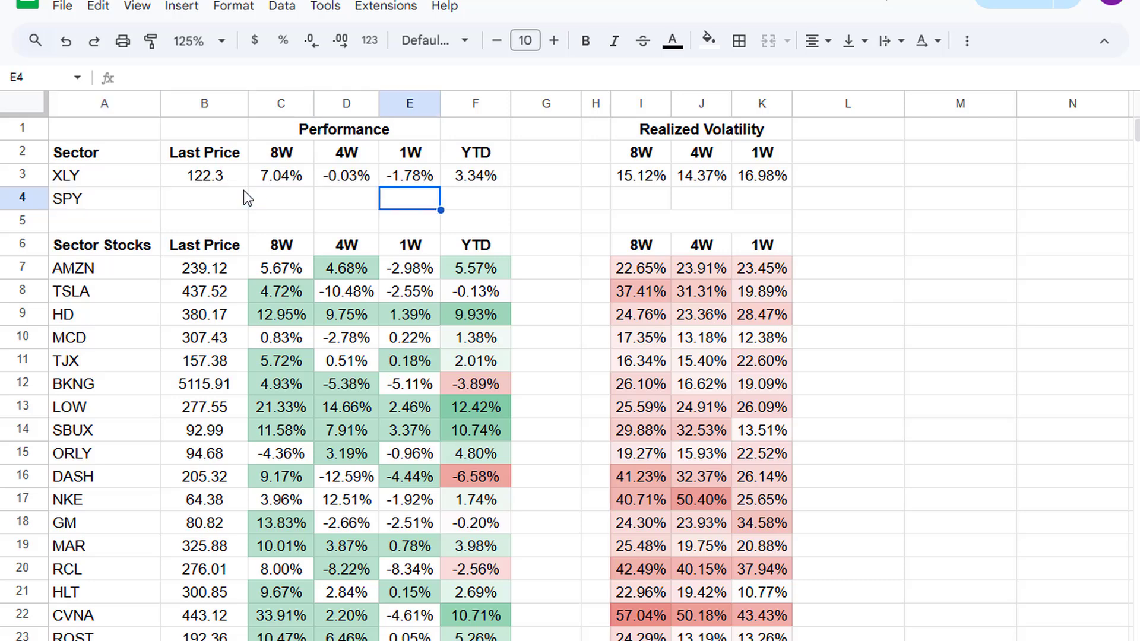
pyautogui.click(460, 181)
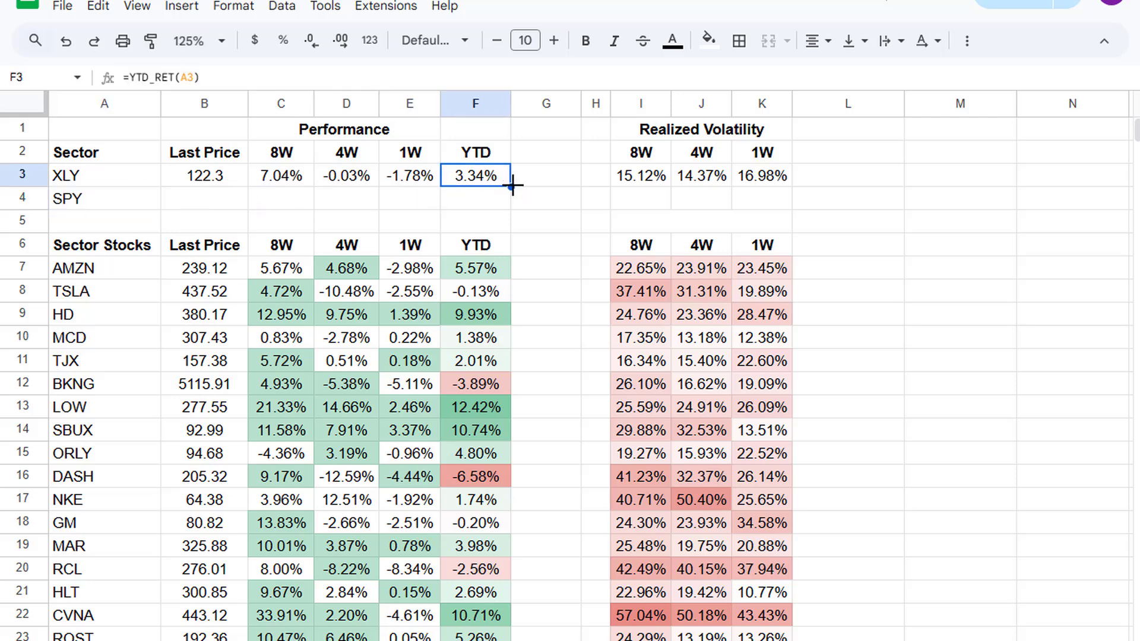
pyautogui.moveTo(511, 187); pyautogui.dragTo(492, 211)
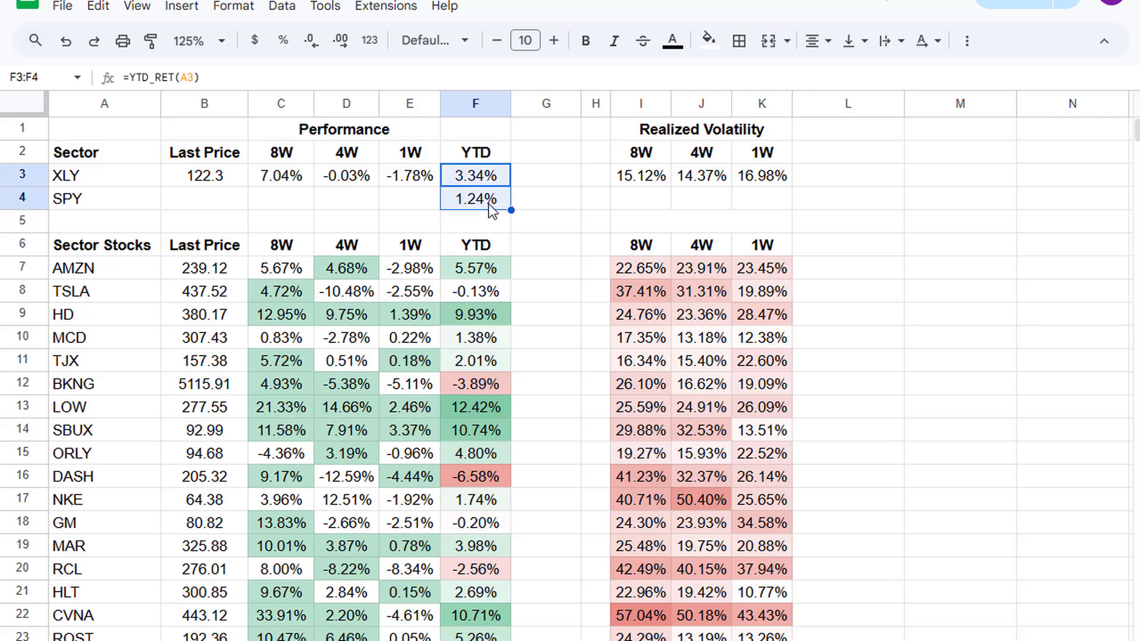
pyautogui.click(488, 204)
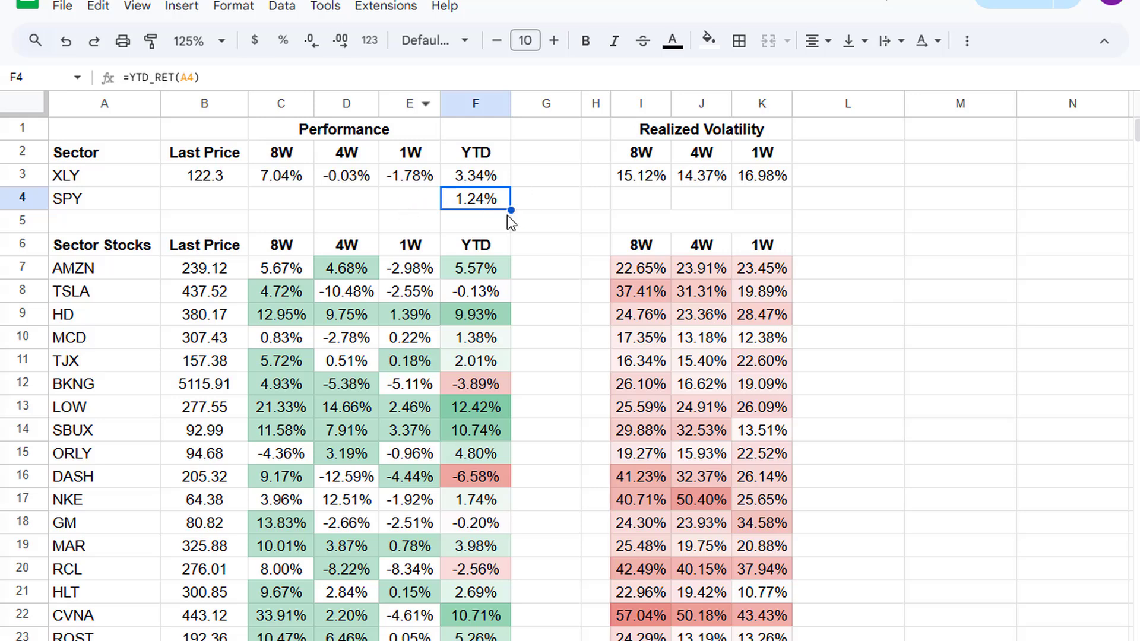
# Add the header Alpha in G6 beside YTD, centred and bold
pyautogui.click(541, 246)
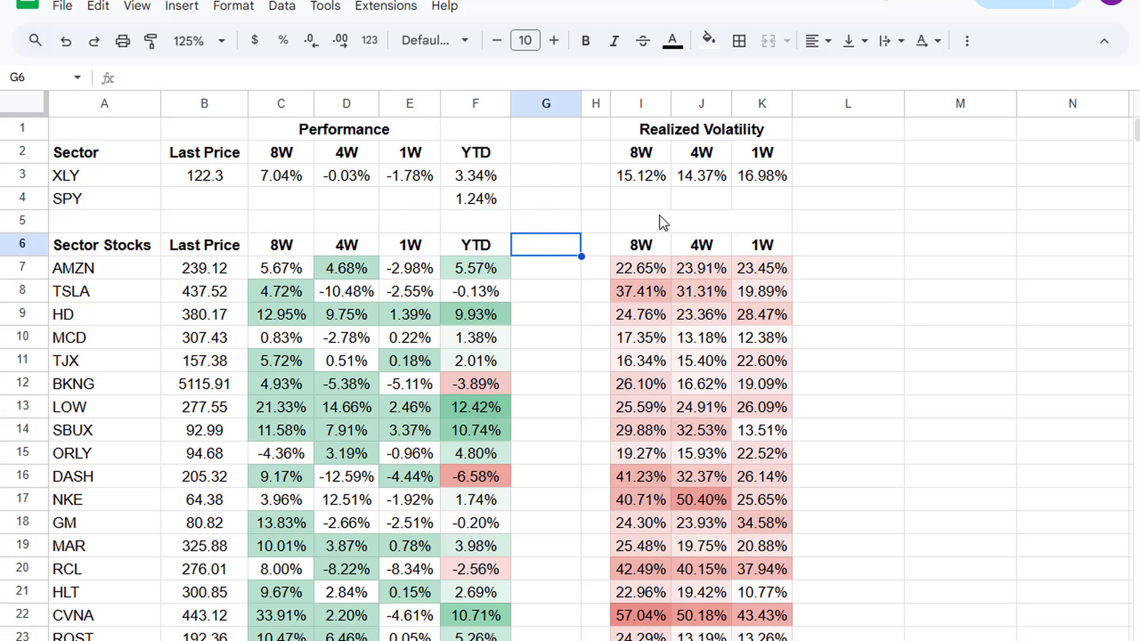
pyautogui.write('Alpha')
pyautogui.press('Return')
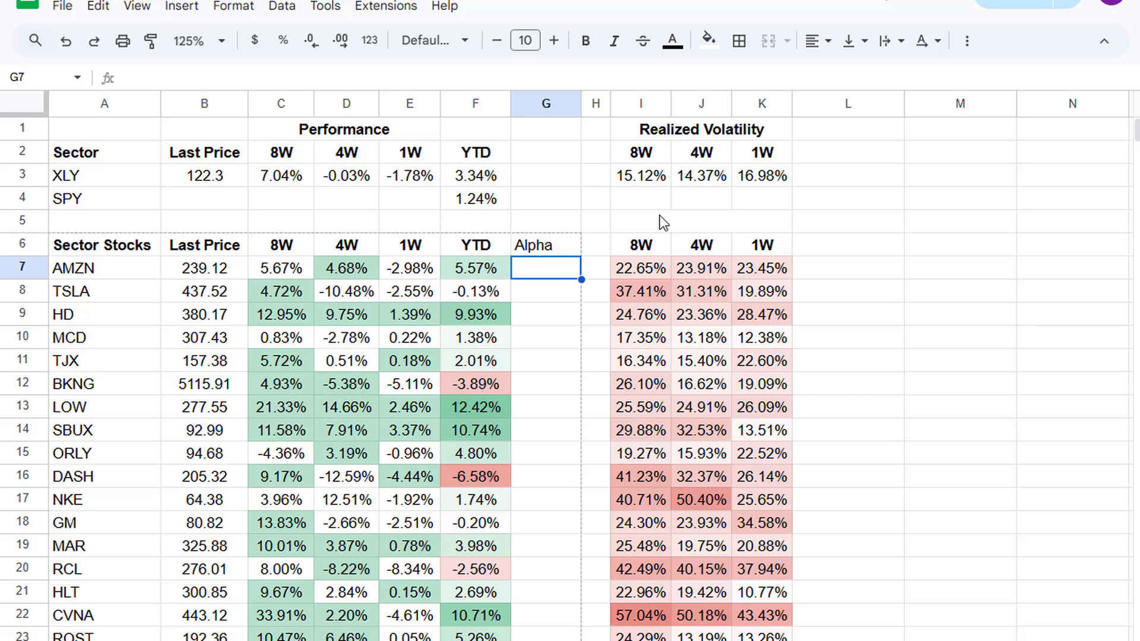
pyautogui.click(562, 249)
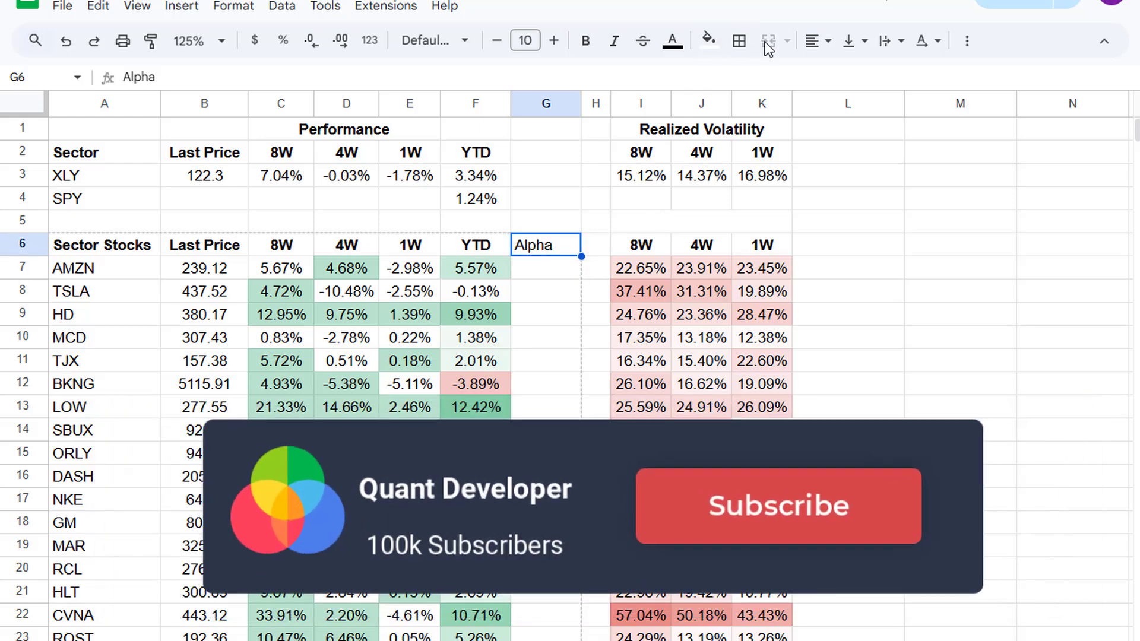
pyautogui.click(818, 40)
pyautogui.click(847, 75)
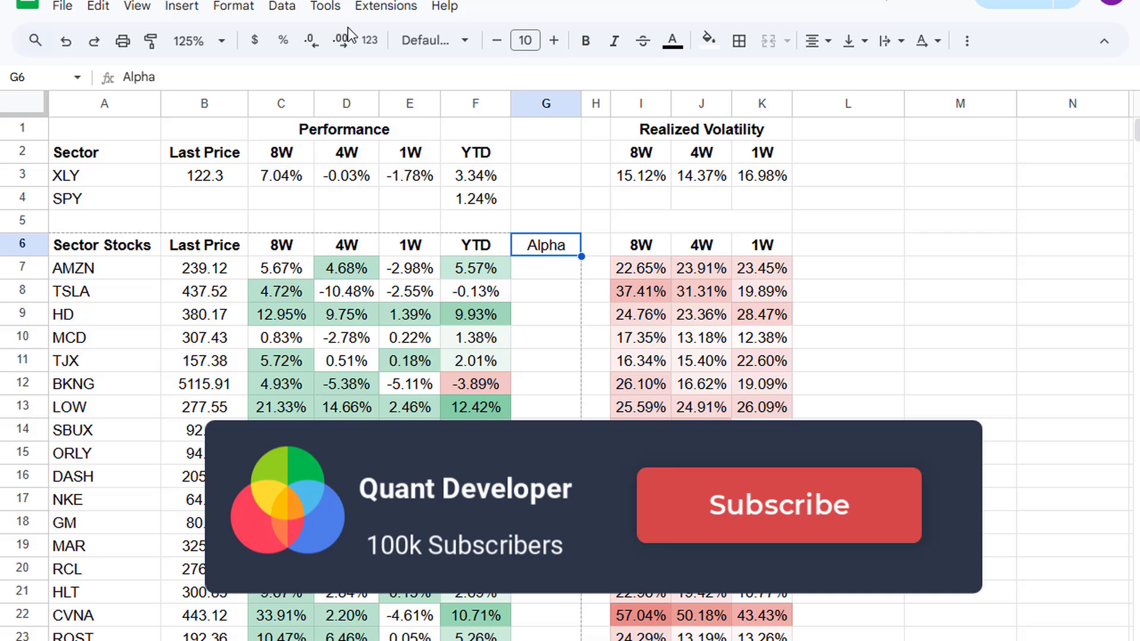
pyautogui.click(586, 40)
# Calculate AMZN's alpha over SPY in G7 with the formula =F7-$F$4
pyautogui.click(547, 270)
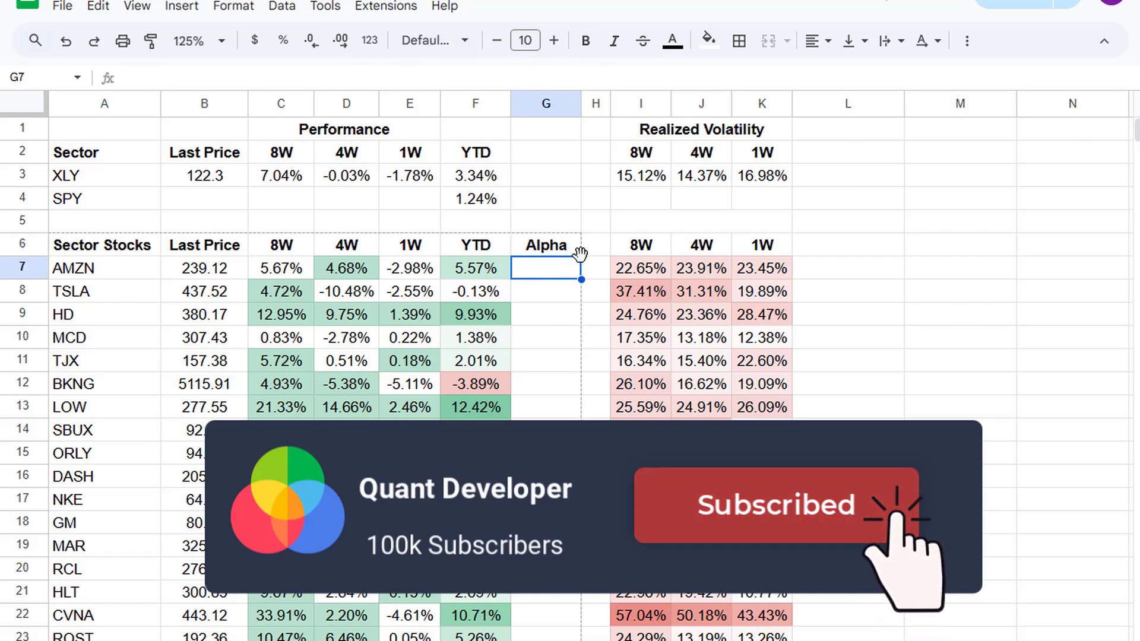
pyautogui.write('=')
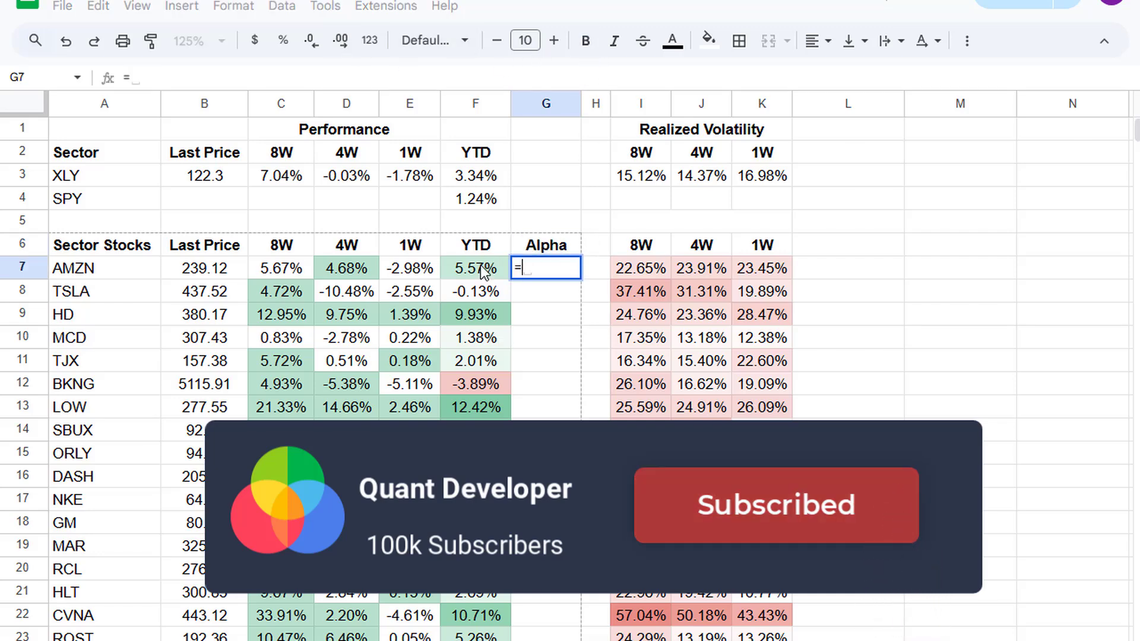
pyautogui.click(478, 272)
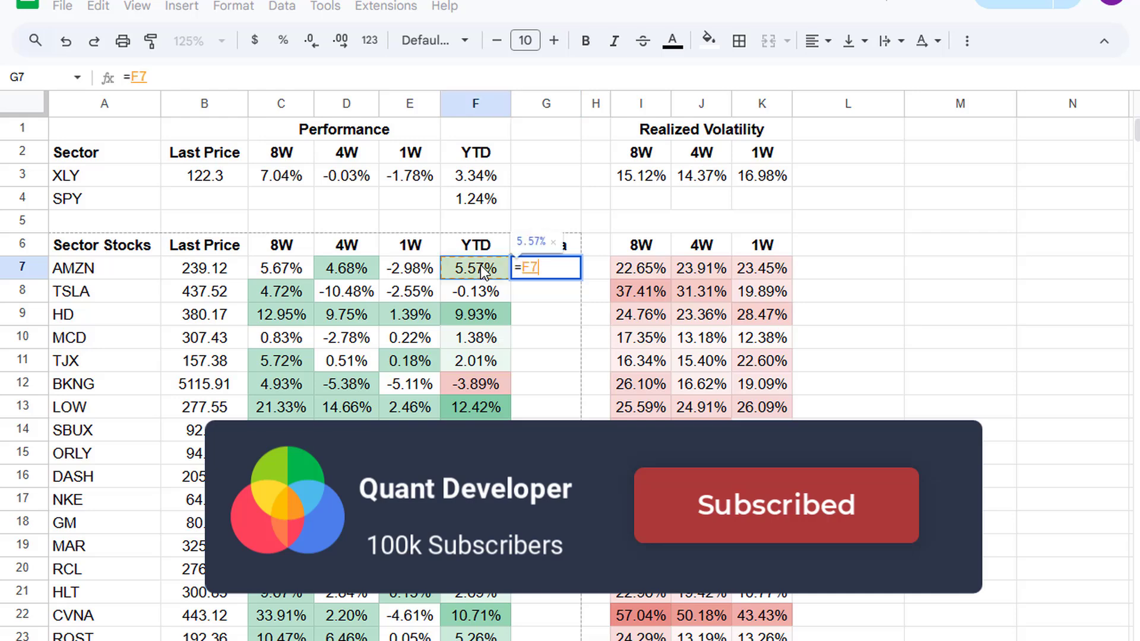
pyautogui.write('-')
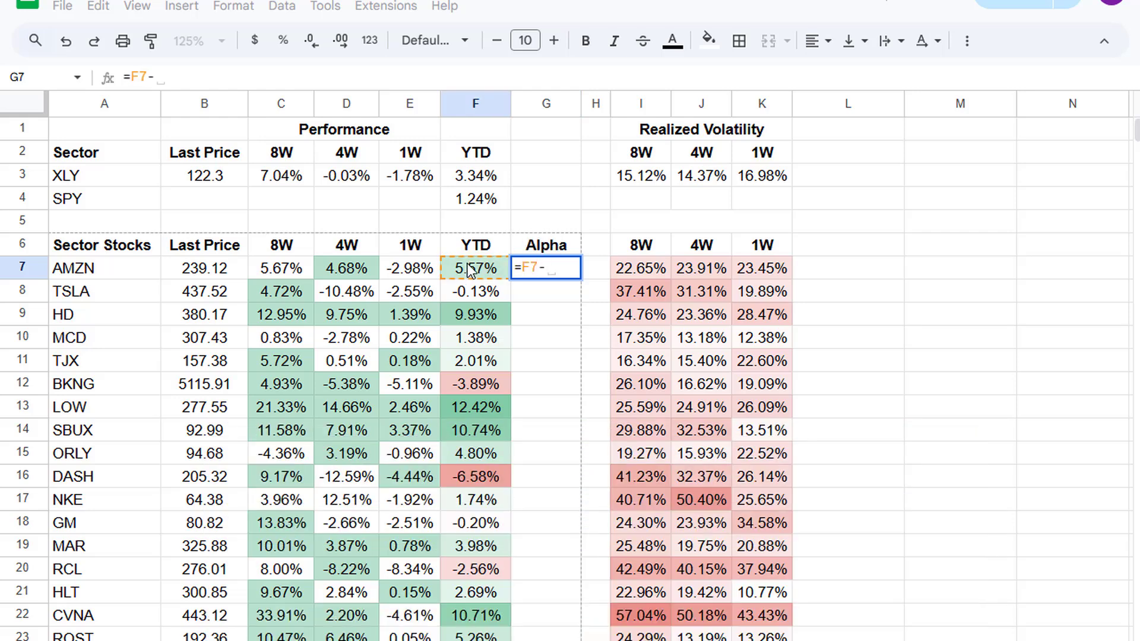
pyautogui.click(473, 181)
pyautogui.click(473, 200)
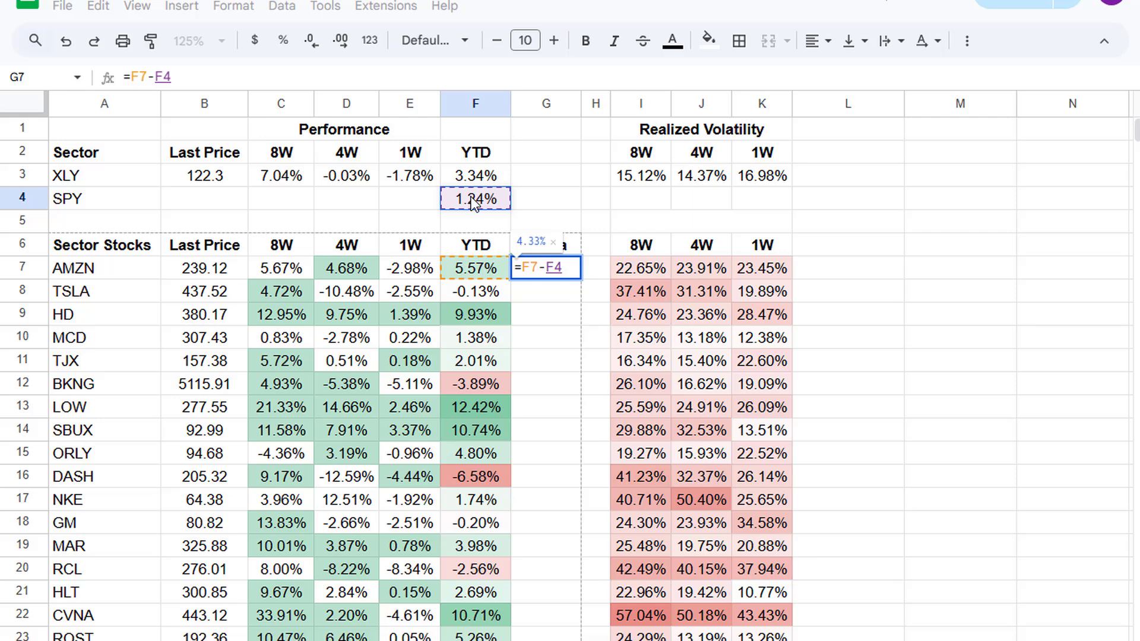
pyautogui.press('F4')
pyautogui.press('Return')
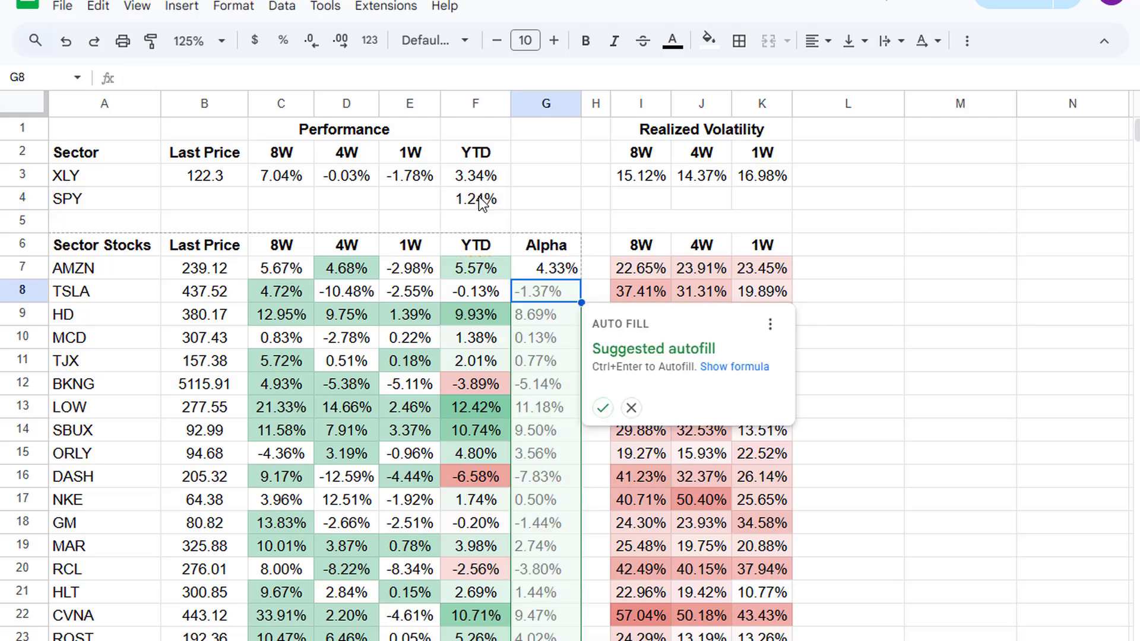
# Accept the suggested autofill of the alpha formula for the remaining stocks and centre column G
pyautogui.click(601, 409)
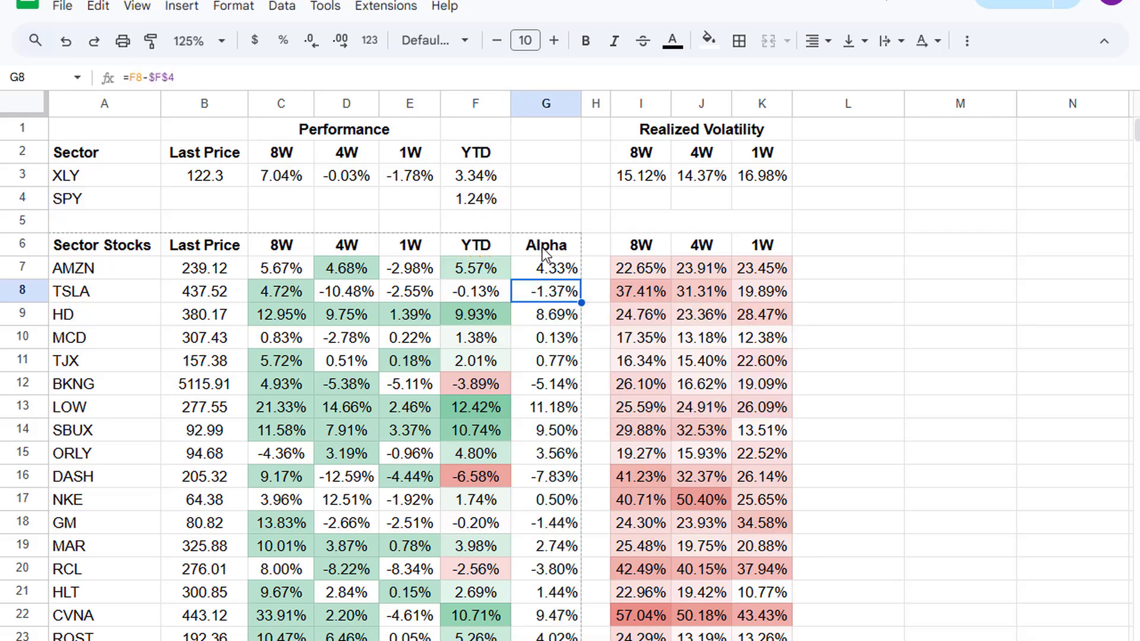
pyautogui.click(537, 103)
pyautogui.click(816, 41)
pyautogui.click(846, 80)
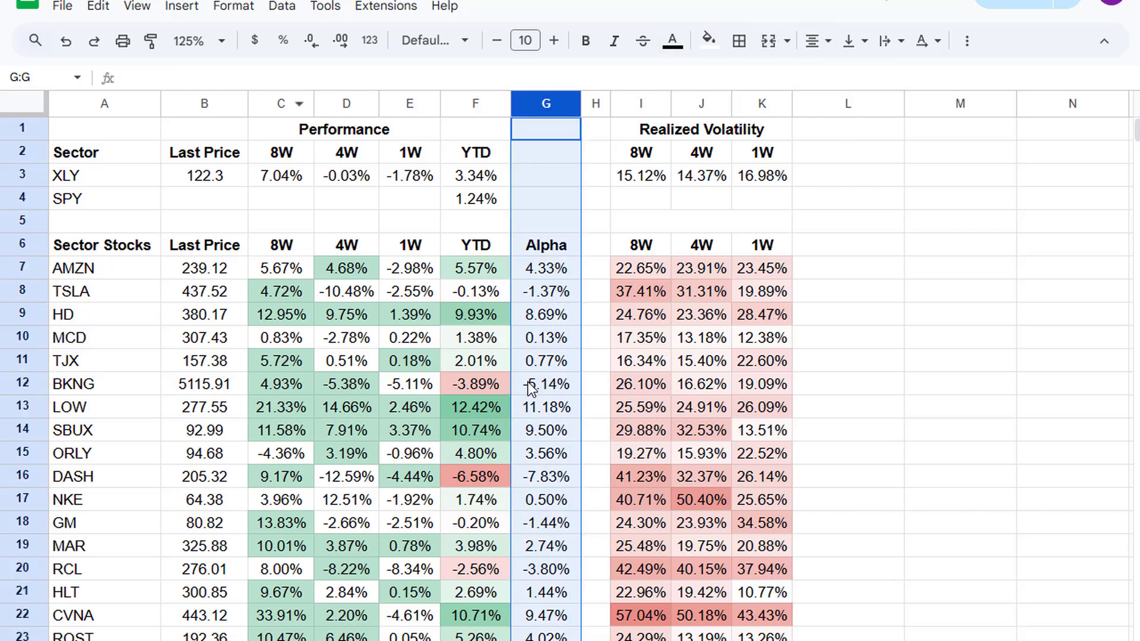
# Examine the Alpha values of the sector stocks in column G
pyautogui.click(558, 318)
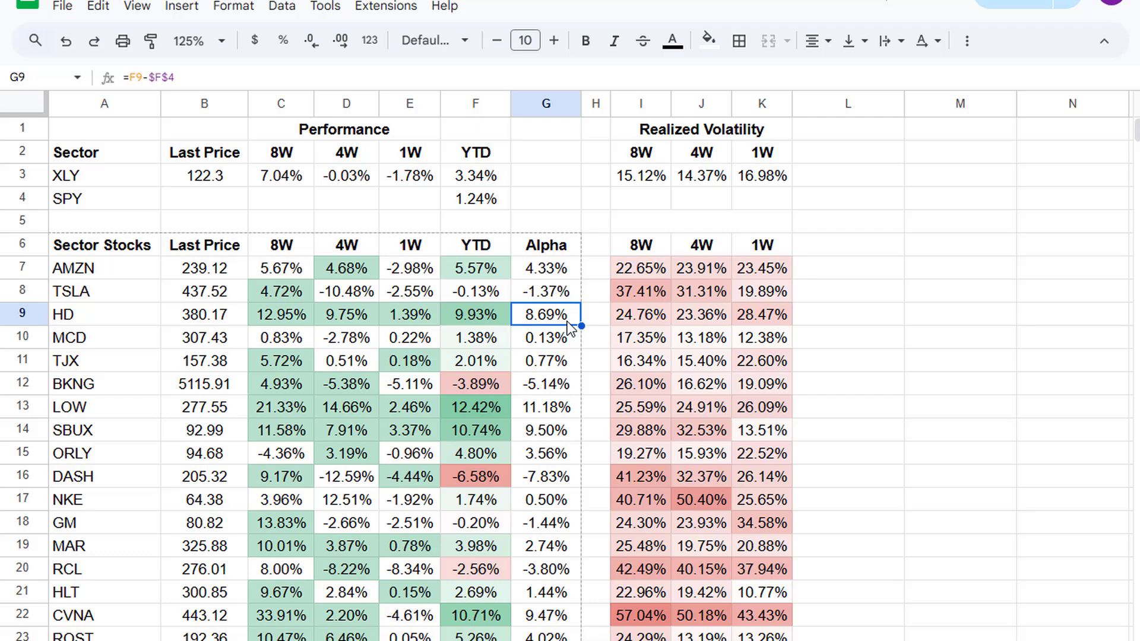
pyautogui.scroll(-4, 558, 335)
pyautogui.scroll(-2, 549, 327)
pyautogui.scroll(4, 549, 326)
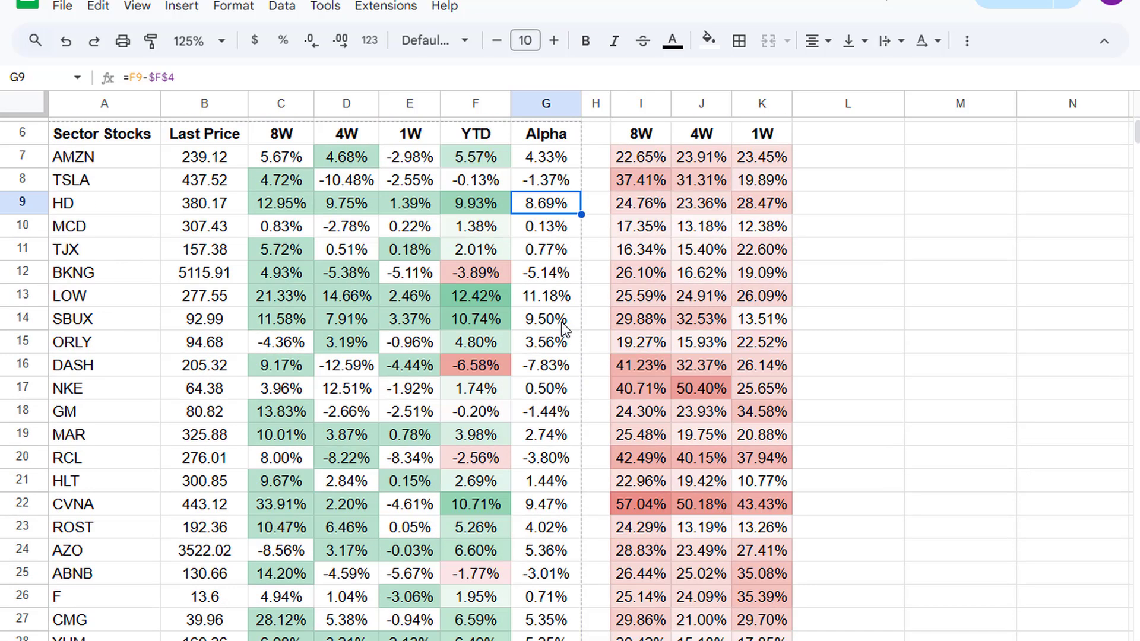
pyautogui.scroll(3, 360, 362)
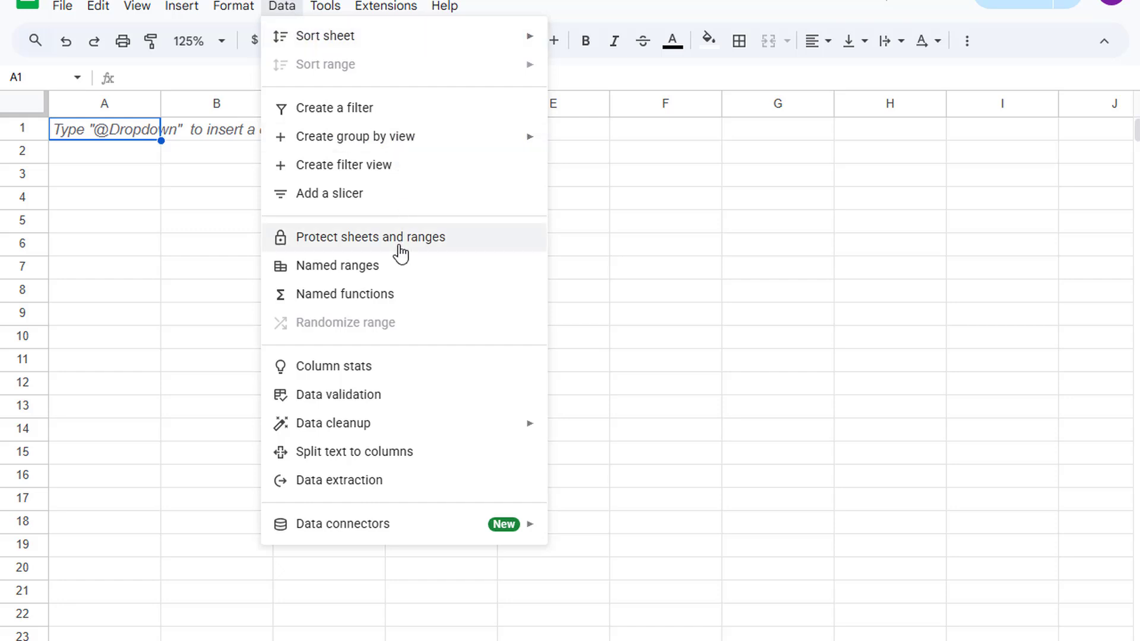
# Check the named functions list and the options available for YTD_RET in the blank sheet, leaving the functions unedited
pyautogui.click(395, 294)
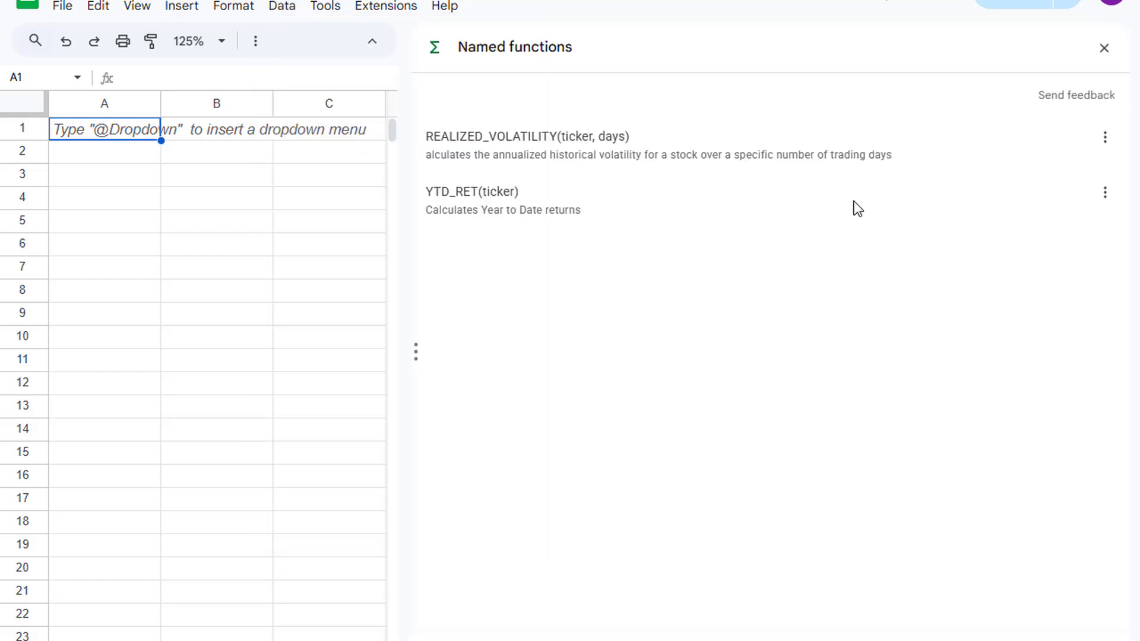
pyautogui.click(1106, 198)
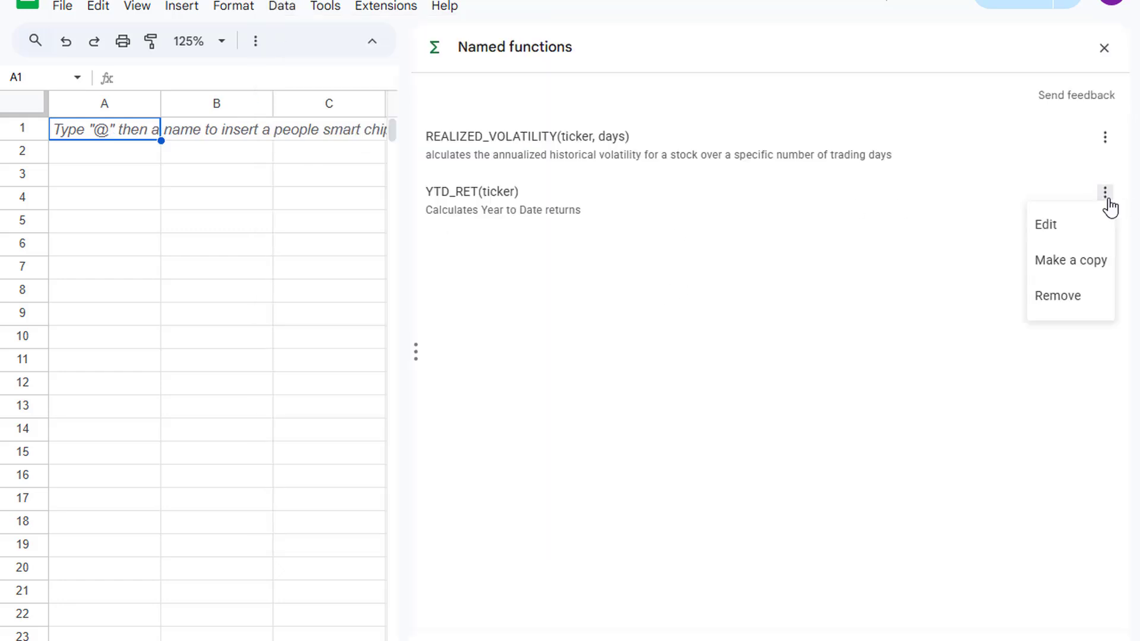
pyautogui.click(835, 248)
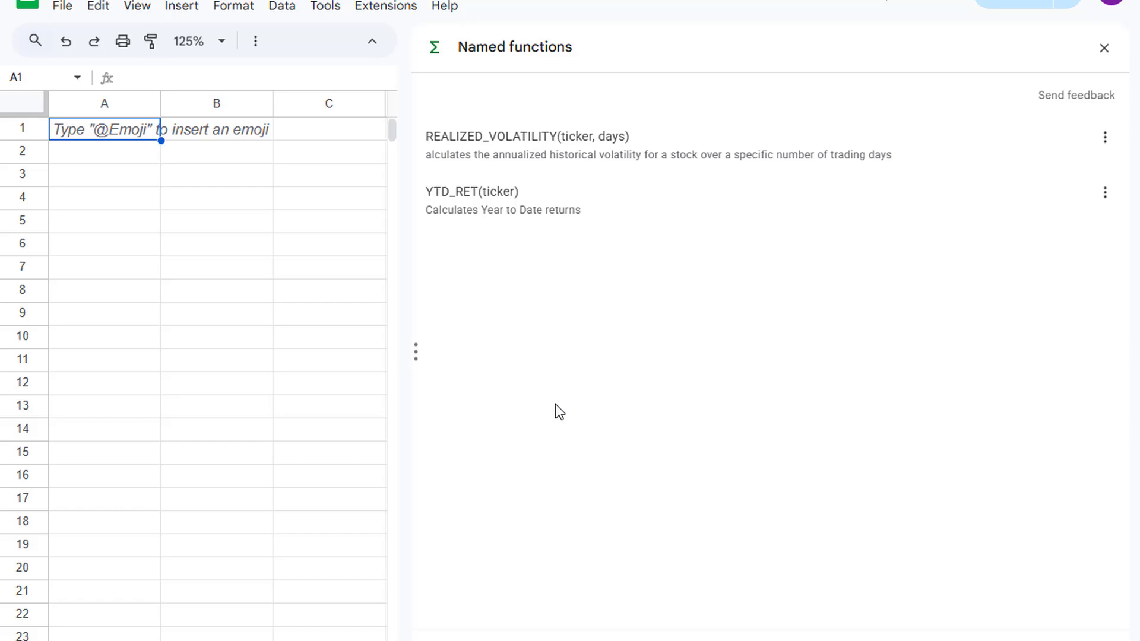
pyautogui.click(1103, 50)
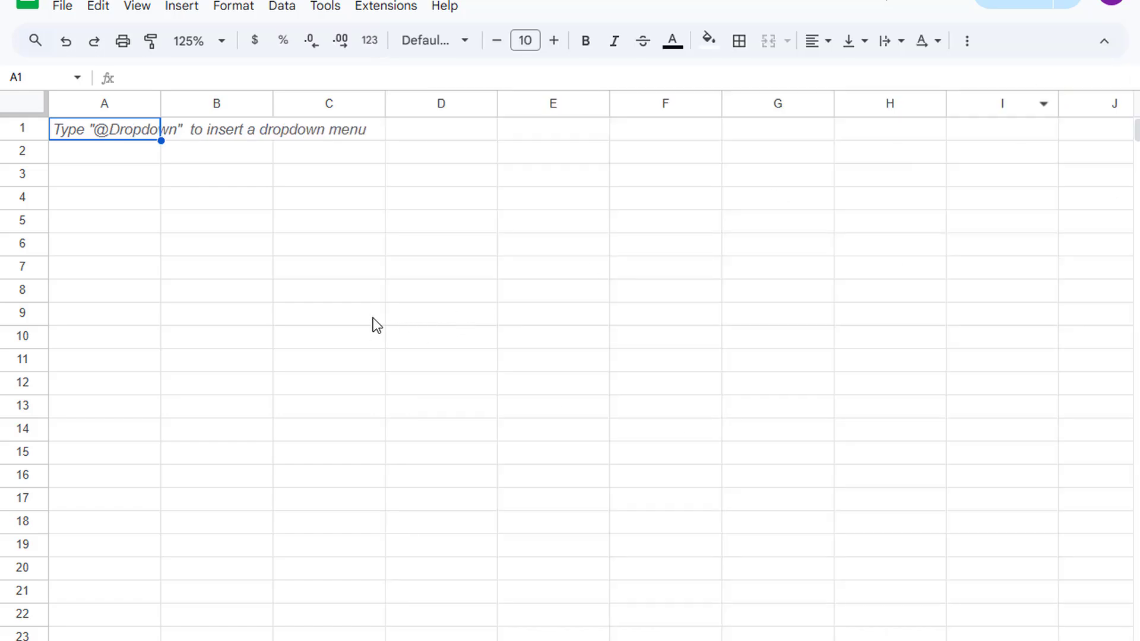